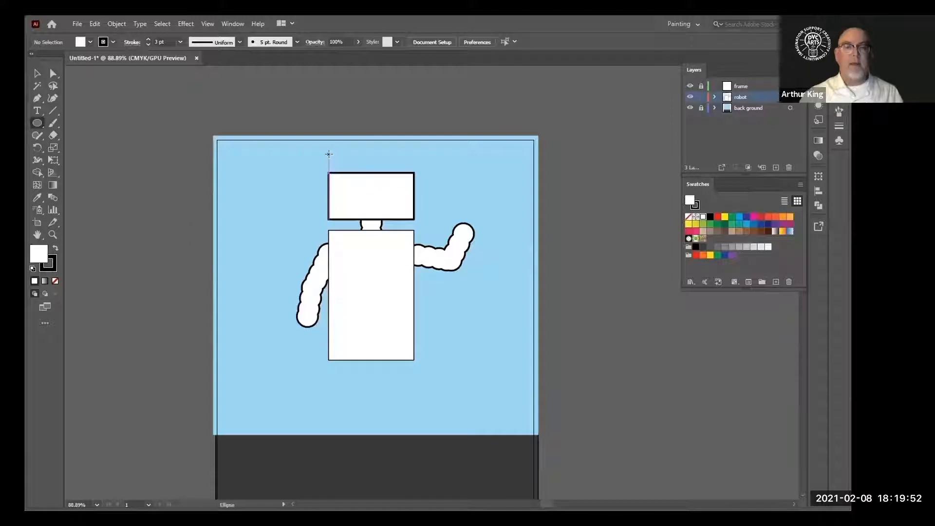
Draw an ellipse across the top of the head rectangle and merge both shapes into a domed head with the Shape Builder
drag(328, 154, 373, 197)
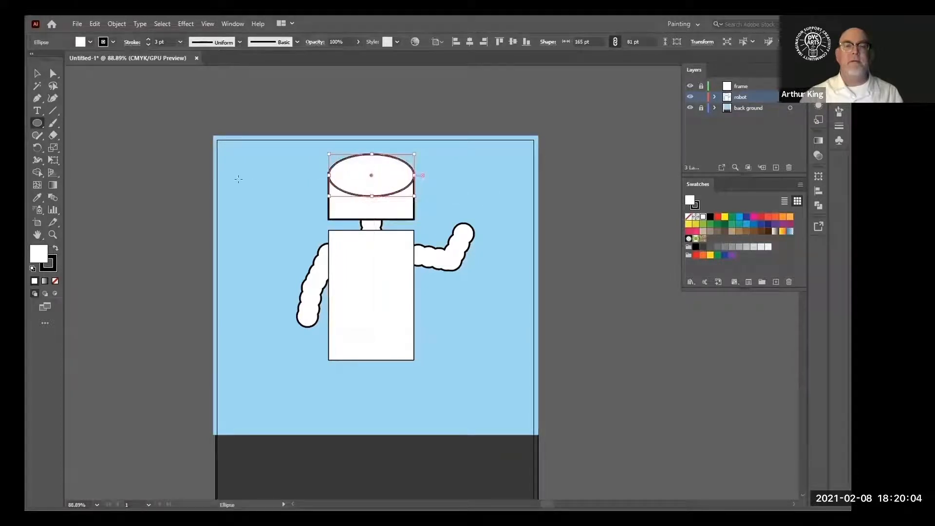
click(54, 73)
click(113, 194)
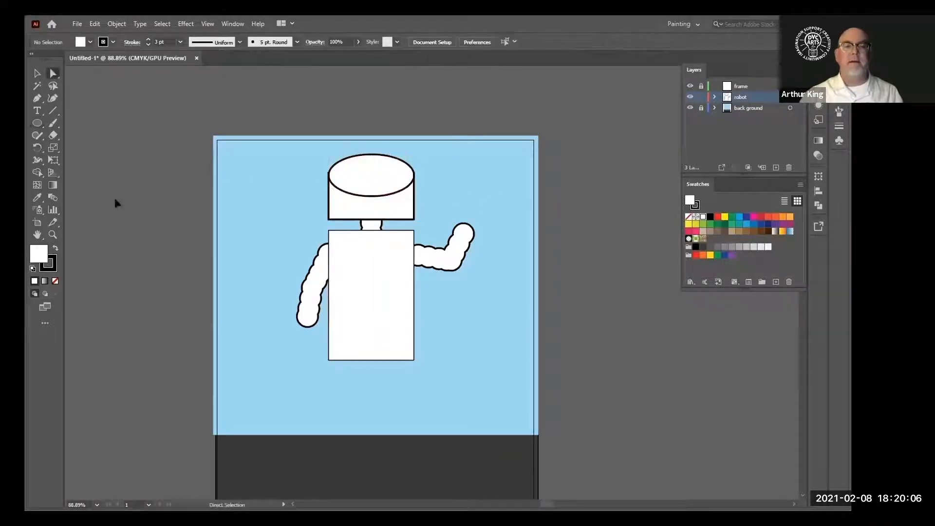
click(366, 182)
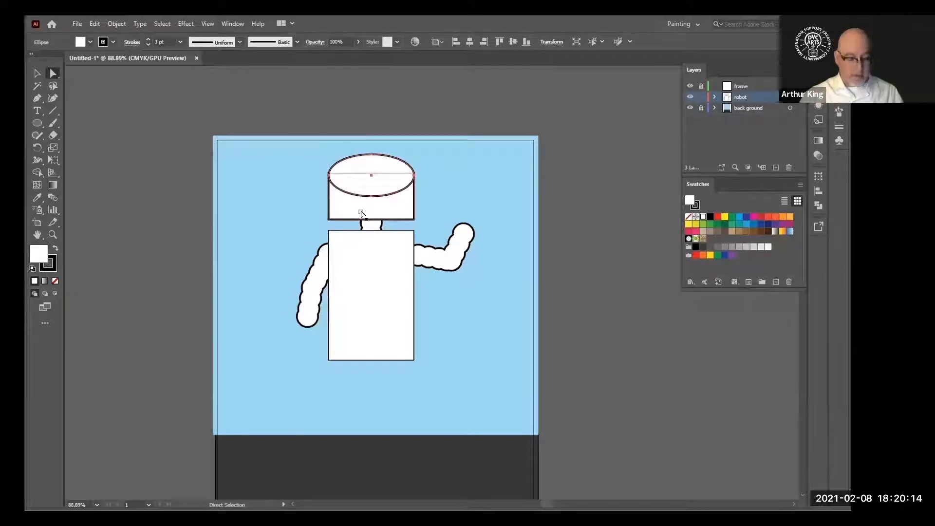
click(360, 212)
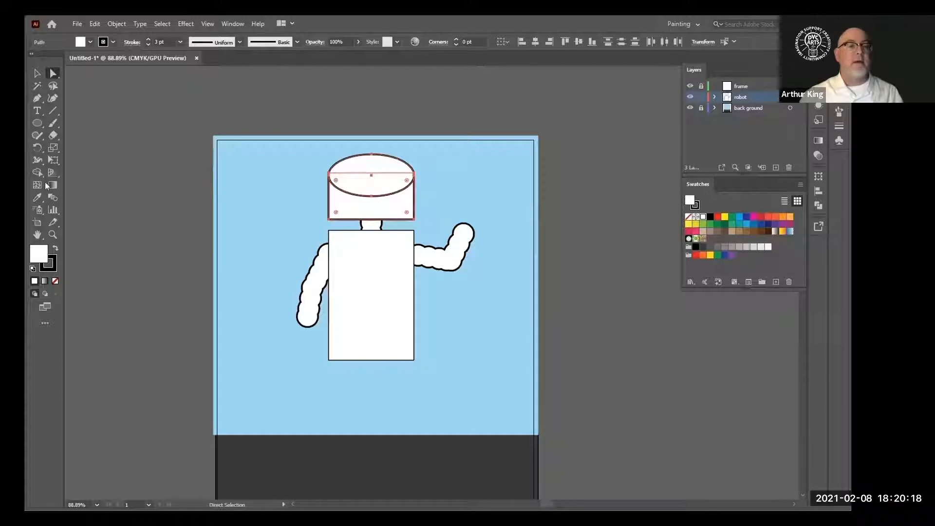
click(38, 172)
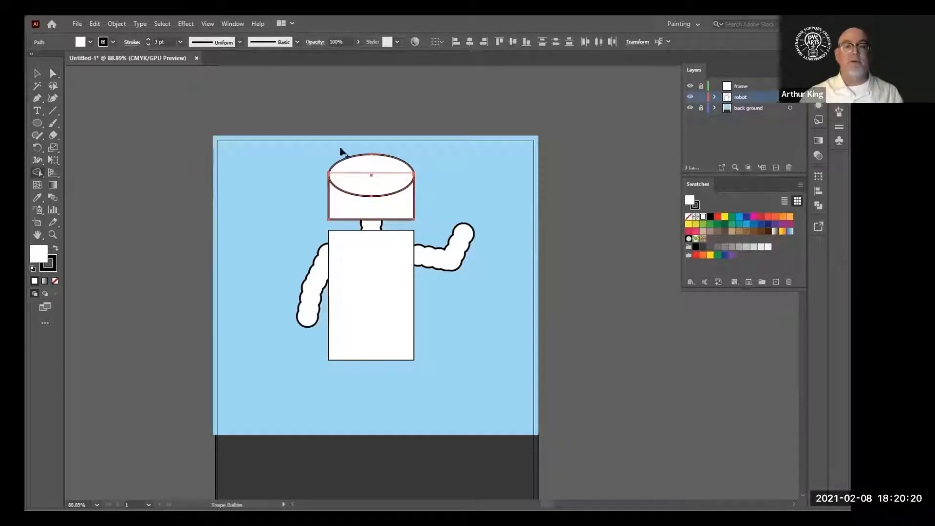
drag(372, 205, 372, 200)
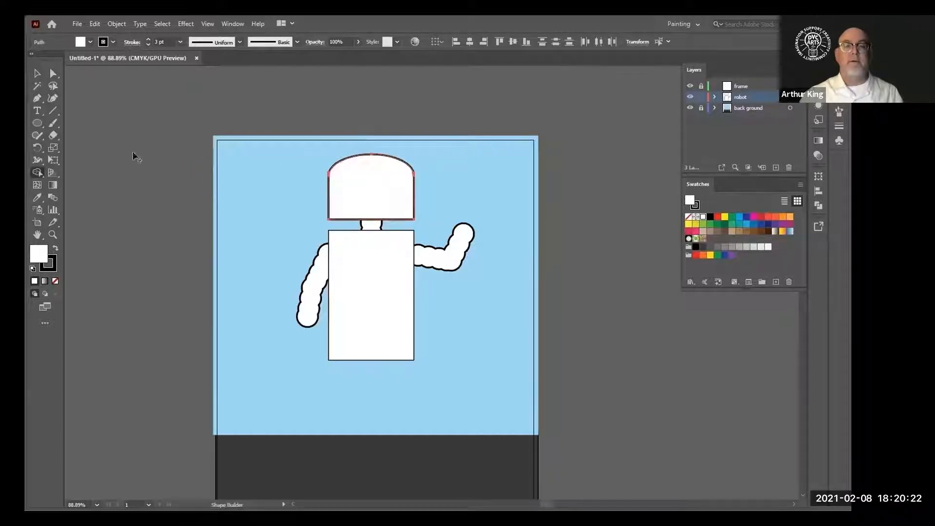
click(37, 74)
click(145, 217)
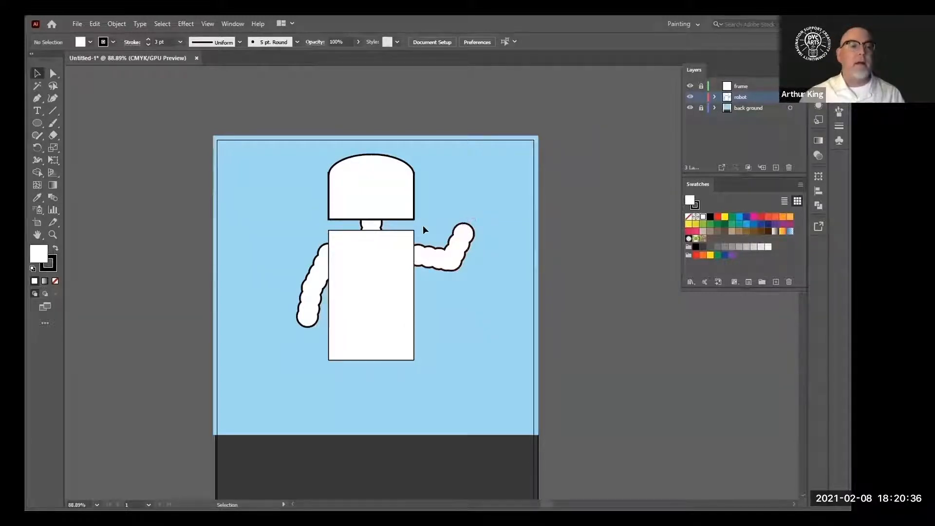
Draw a small narrow rounded rectangle near the artboard's upper-right corner to serve as a finger
click(36, 124)
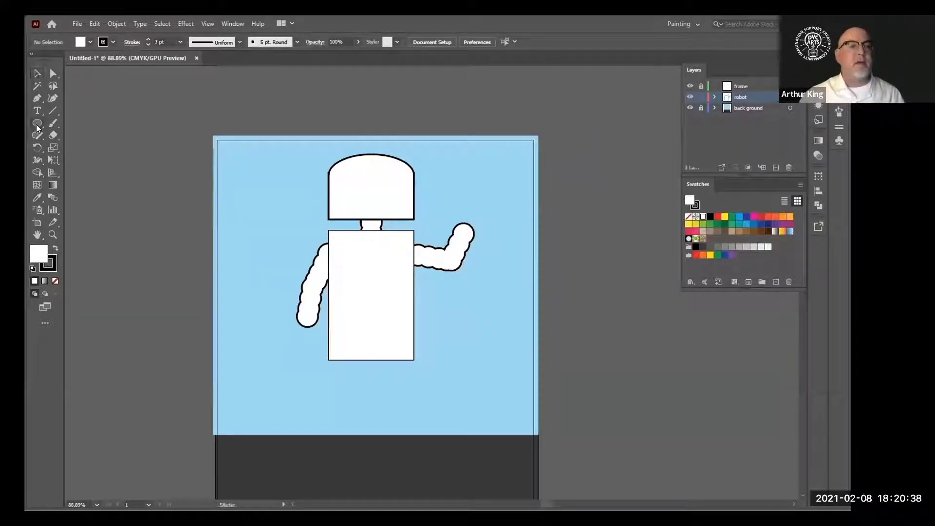
click(36, 124)
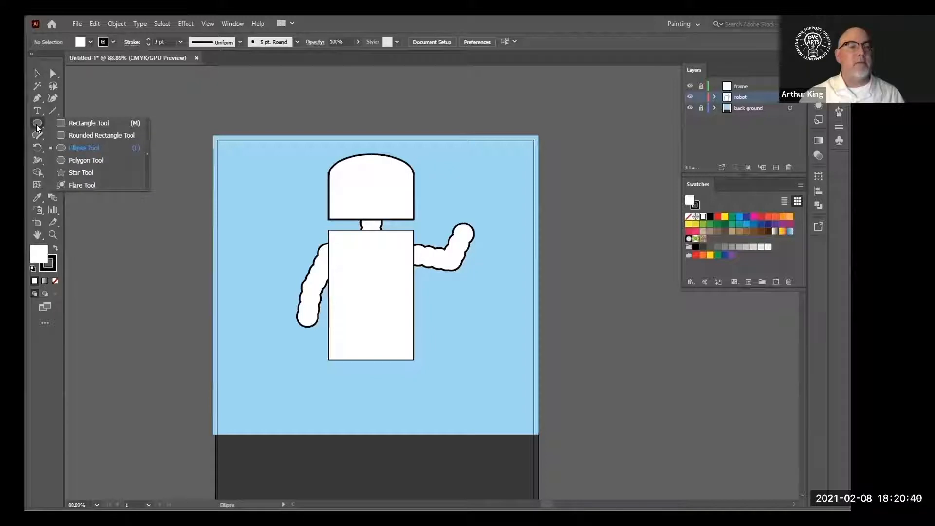
click(89, 137)
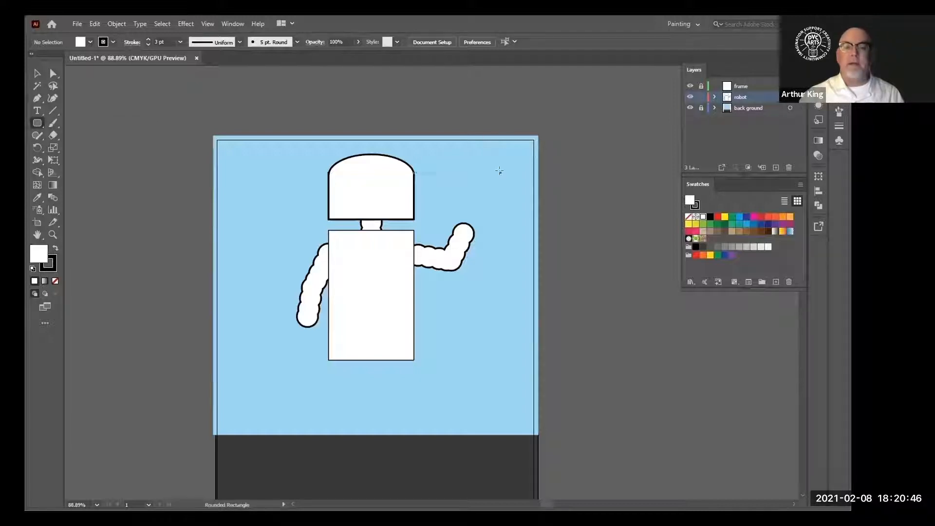
drag(497, 163, 503, 196)
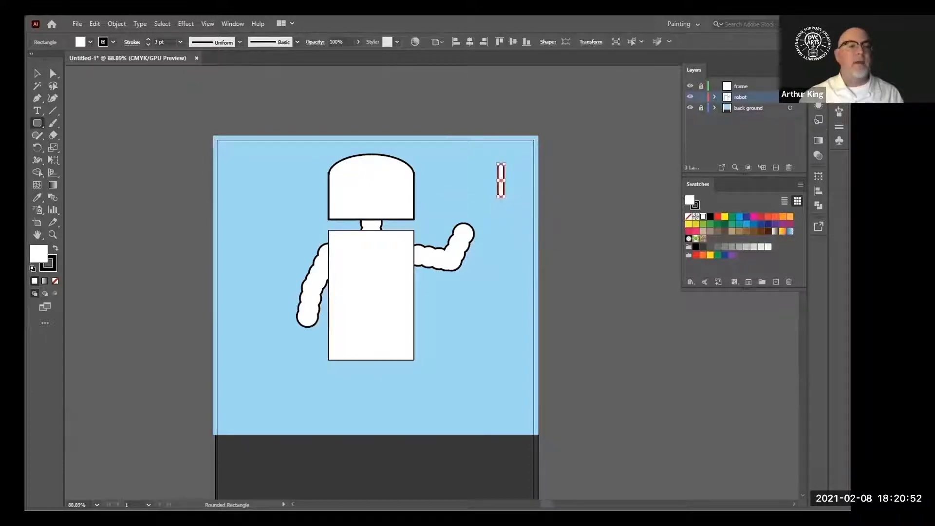
key(v)
key(ctrl+1)
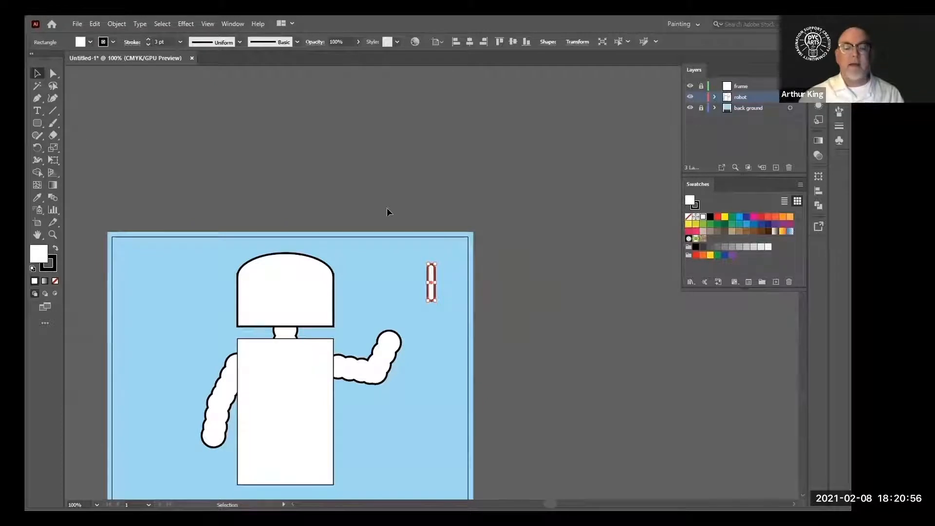
click(400, 226)
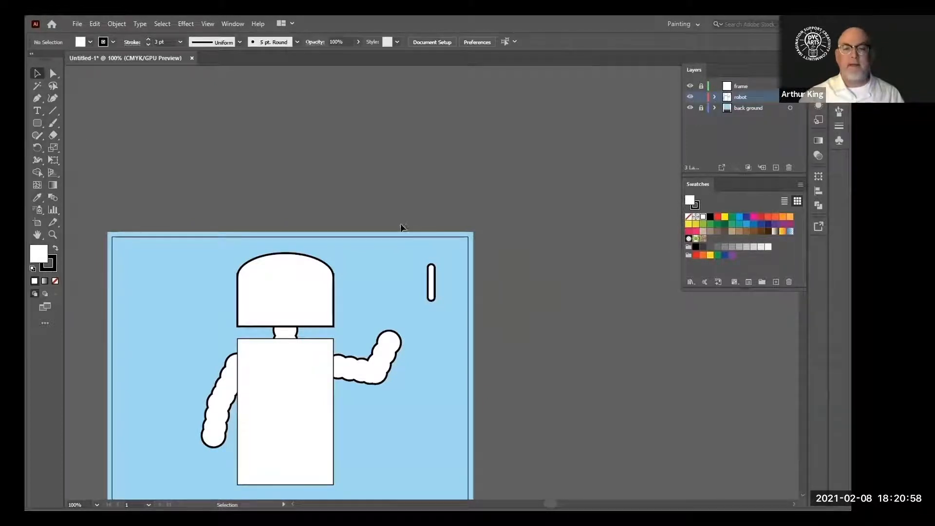
Duplicate the finger so there are two near the upper-right and two near the lower-left of the artboard
click(431, 292)
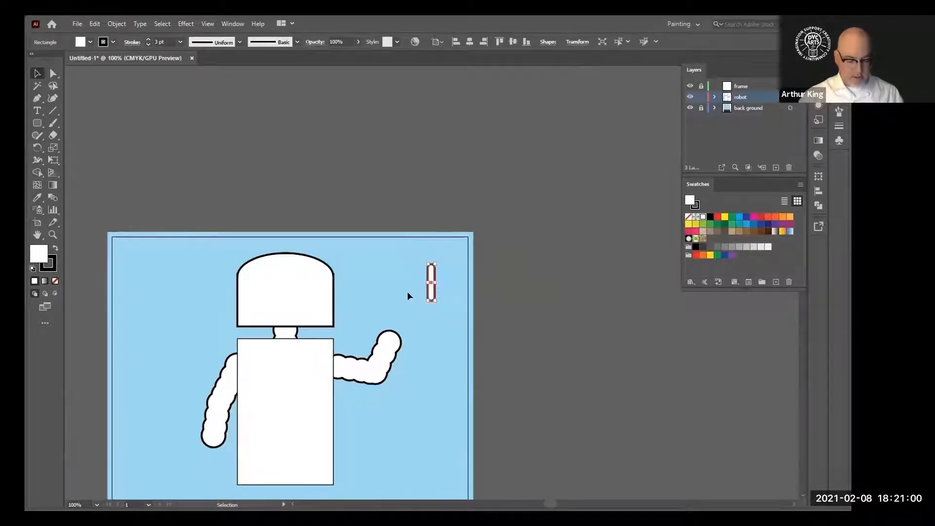
drag(431, 294, 192, 476)
click(406, 244)
click(413, 353)
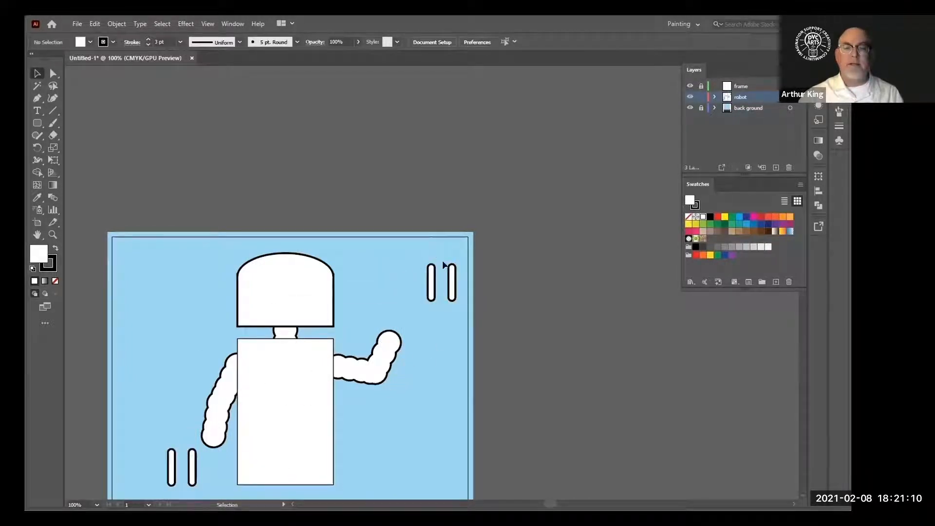
Nudge one upper finger into place standing upright on top of the raised hand
click(431, 292)
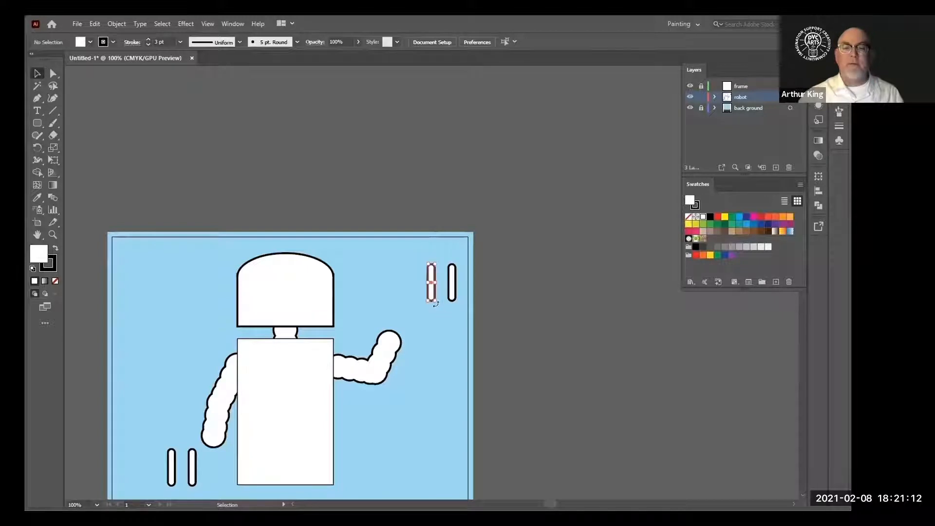
key(shift+Down)
key(shift+Down)
key(shift+Down)
key(shift+Down)
key(shift+Down)
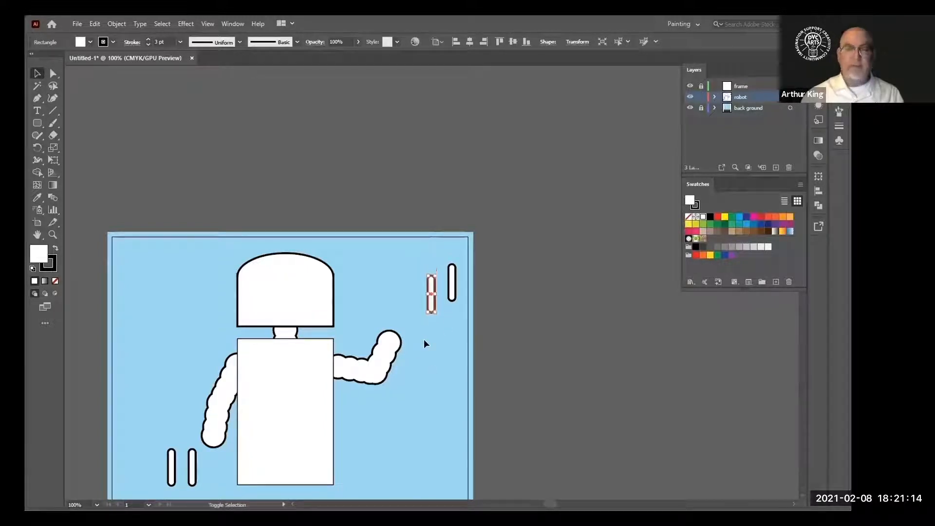
key(shift+Left)
key(shift+Left)
key(shift+Left)
key(shift+Left)
key(shift+Down)
key(shift+Left)
key(shift+Left)
key(shift+Left)
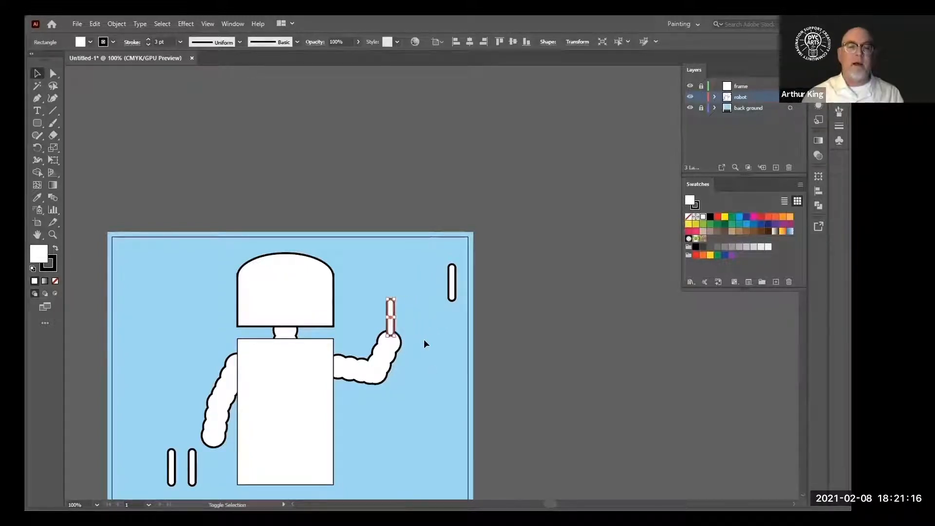
key(shift+Left)
key(shift+Left)
key(shift+Down)
key(shift+Down)
key(shift+Up)
key(shift+Up)
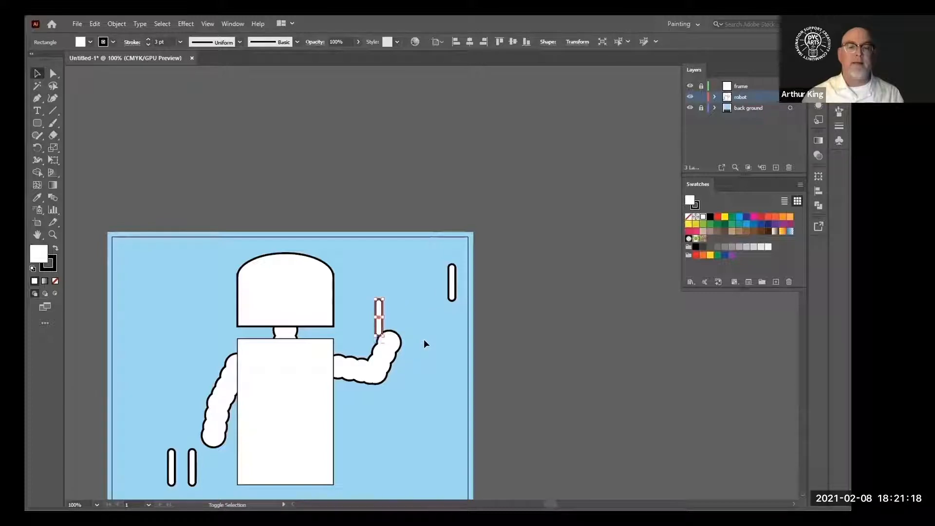
key(shift+Right)
key(shift+Right)
key(shift+Left)
key(Right)
key(Right)
key(Right)
key(Right)
key(Right)
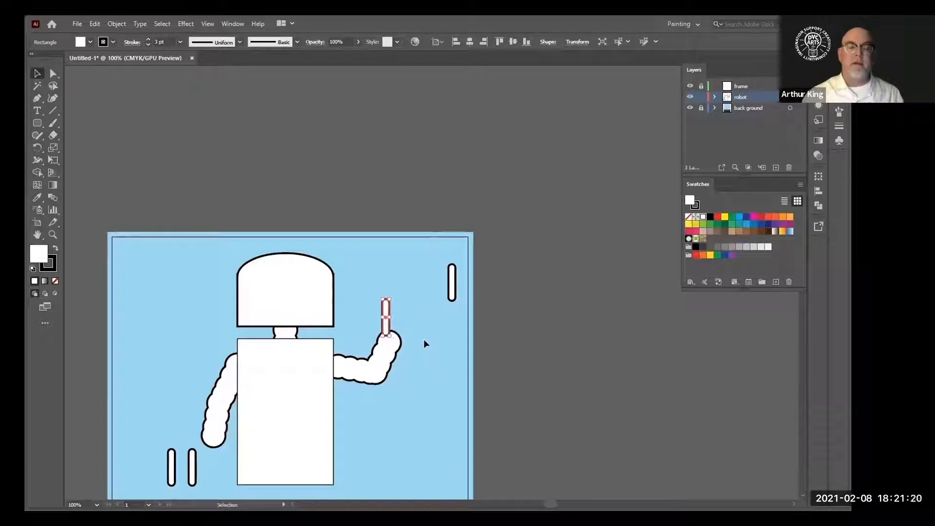
key(Down)
key(Down)
key(Down)
key(Down)
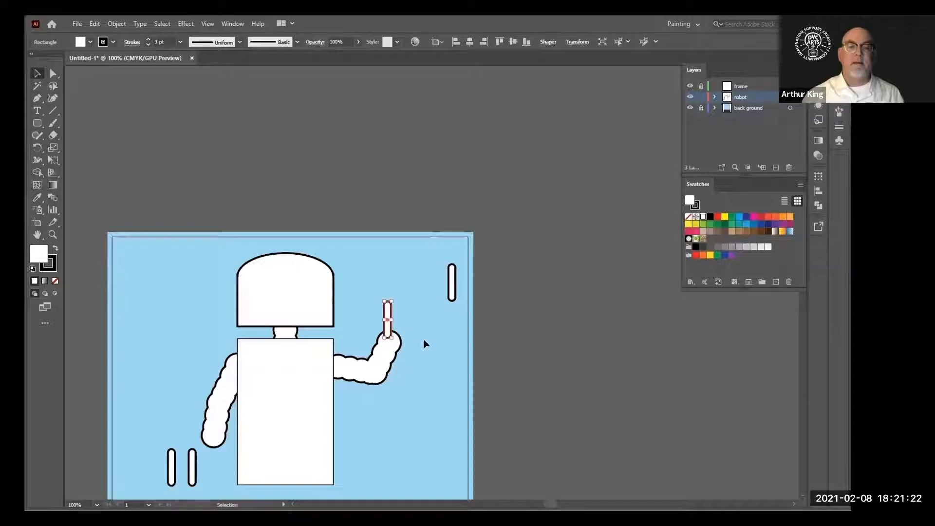
Rotate the second upper finger diagonally with Free Transform and nudge it beside the first finger on the raised hand
click(447, 284)
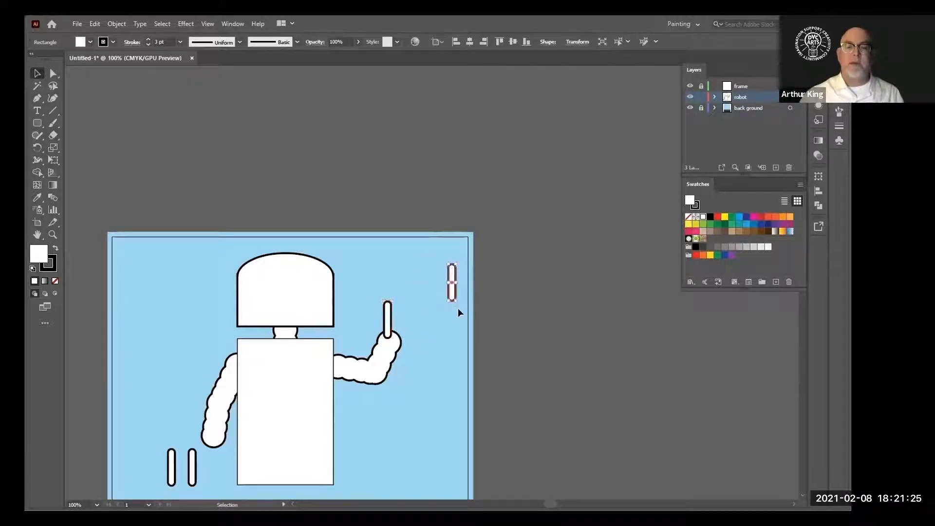
click(54, 161)
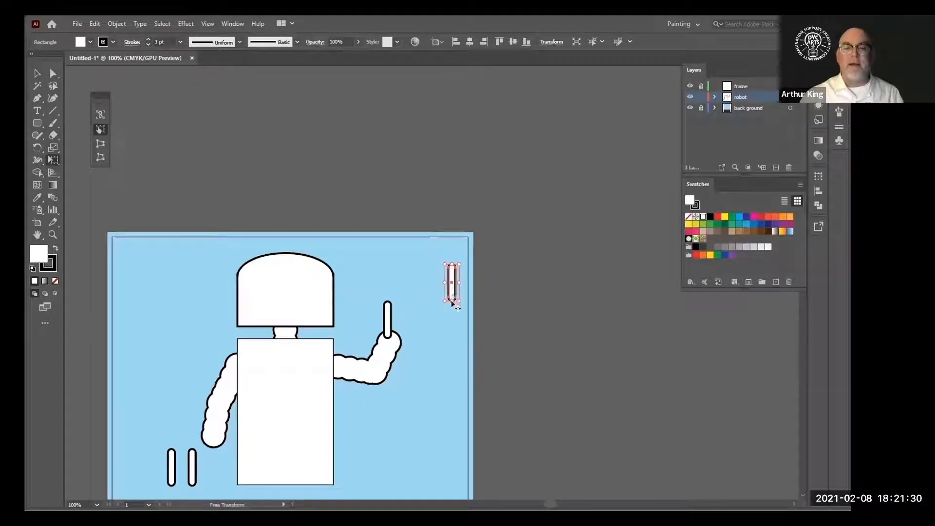
drag(466, 263, 475, 273)
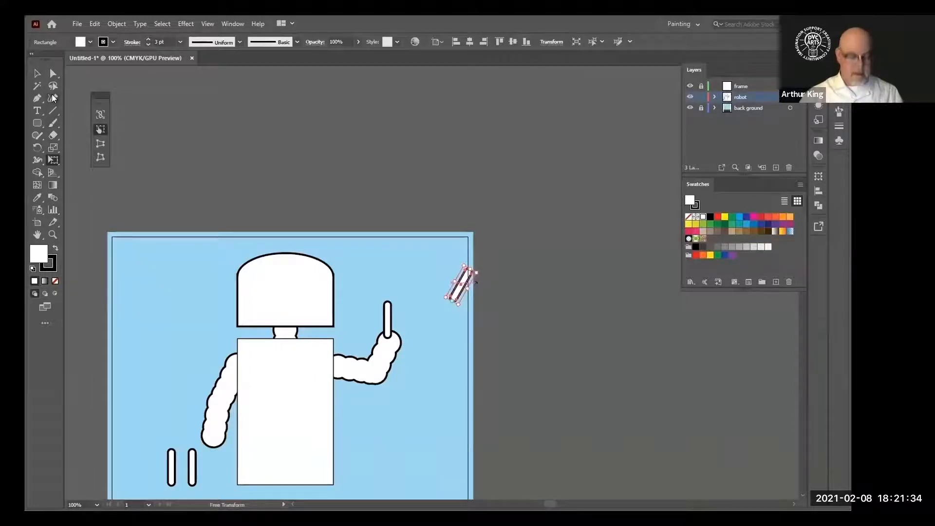
key(shift+Down)
key(shift+Left)
key(shift+Left)
key(shift+Left)
key(shift+Left)
key(shift+Left)
key(shift+Left)
key(shift+Left)
key(shift+Left)
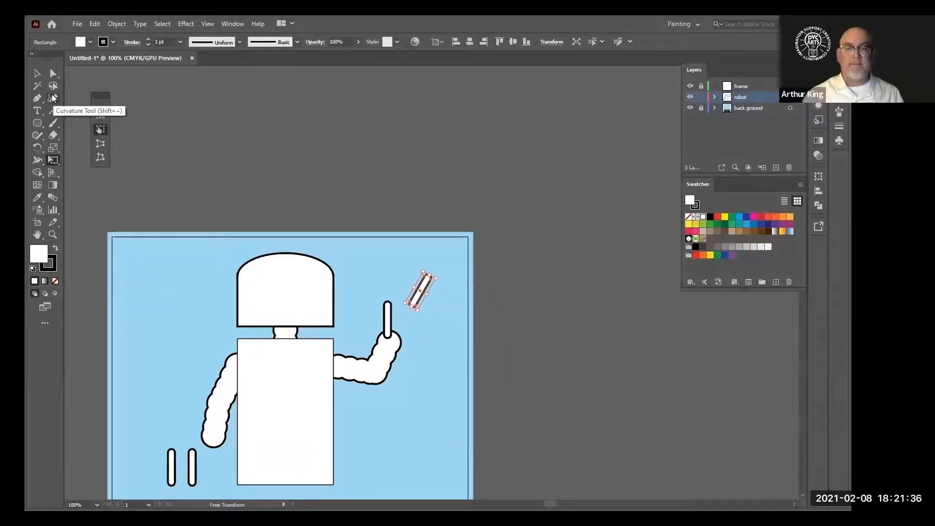
key(shift+Down)
key(shift+Down)
key(shift+Down)
key(shift+Down)
key(shift+Left)
key(shift+Down)
key(shift+Down)
key(shift+Down)
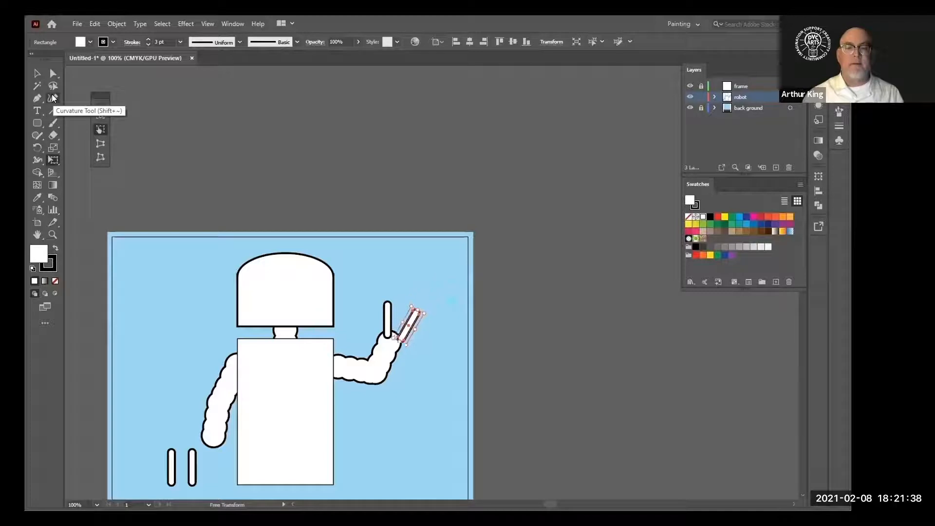
key(shift+Left)
key(shift+Up)
key(shift+Right)
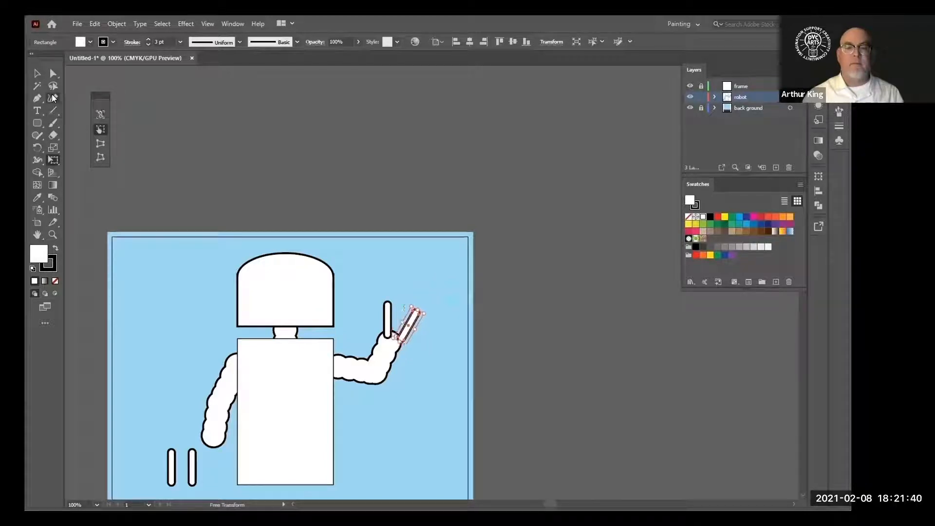
key(shift+Left)
key(Right)
key(Right)
key(Right)
key(Right)
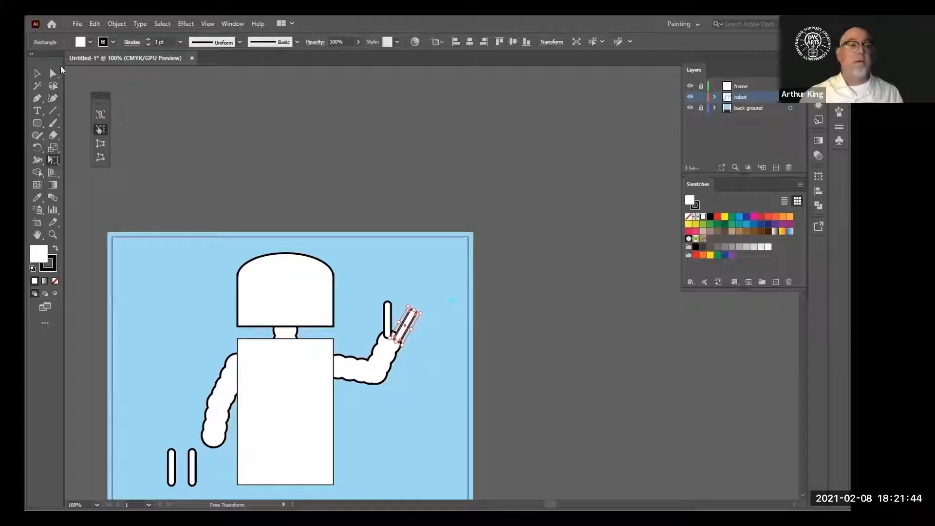
click(54, 73)
click(419, 282)
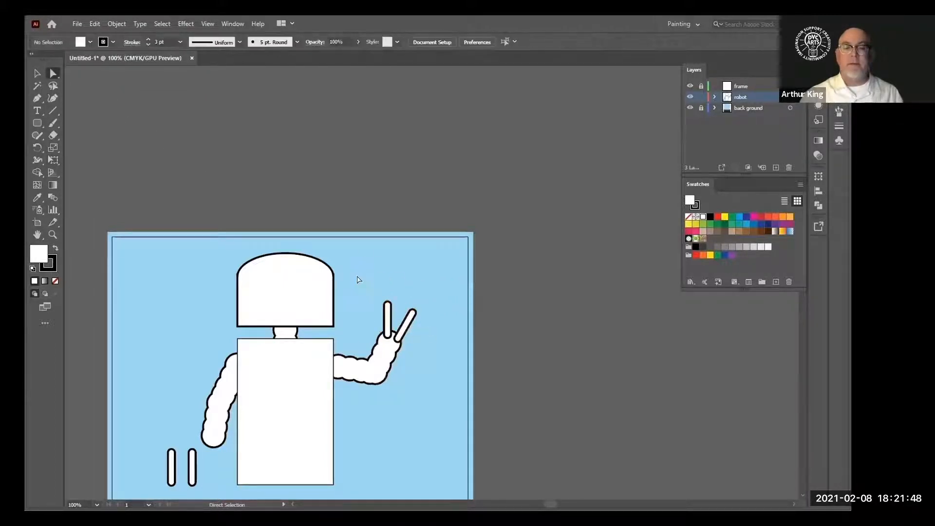
Select both raised-hand fingers and send them to the back behind the arm
drag(432, 326, 374, 291)
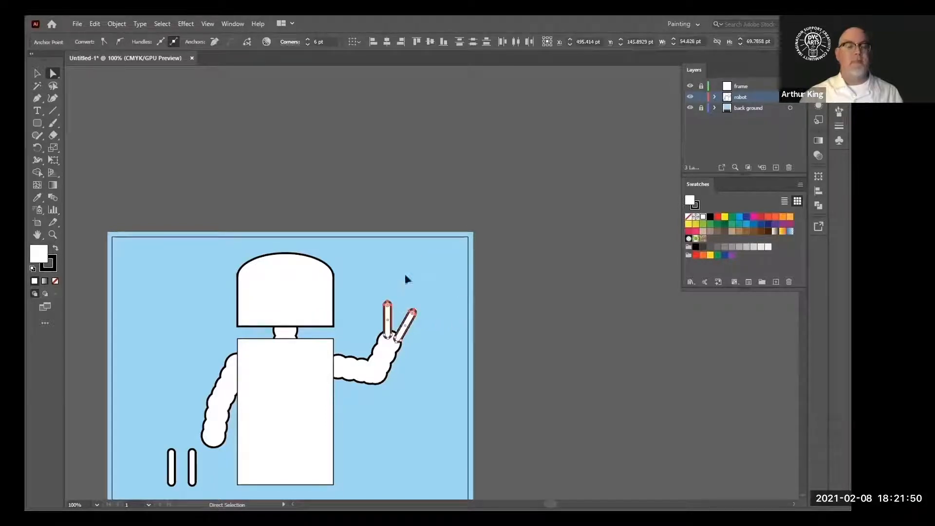
right_click(388, 316)
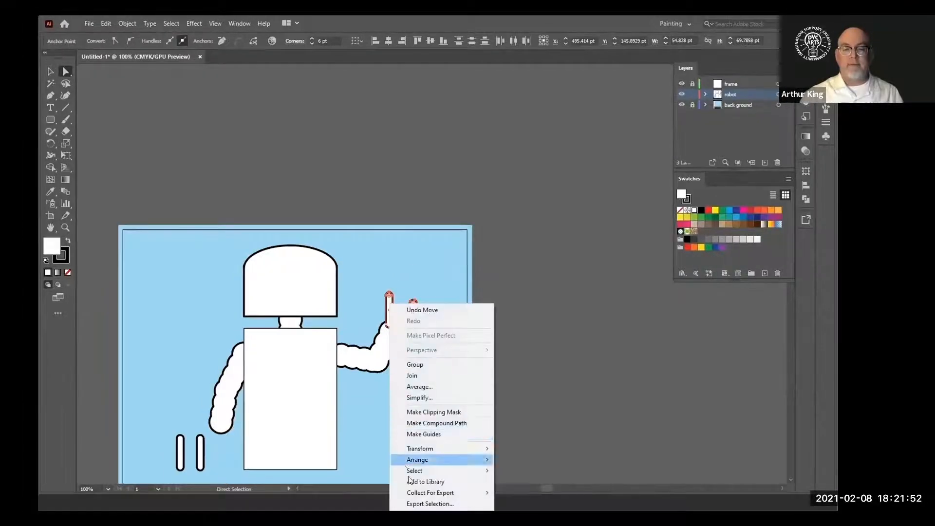
mouse_move(429, 466)
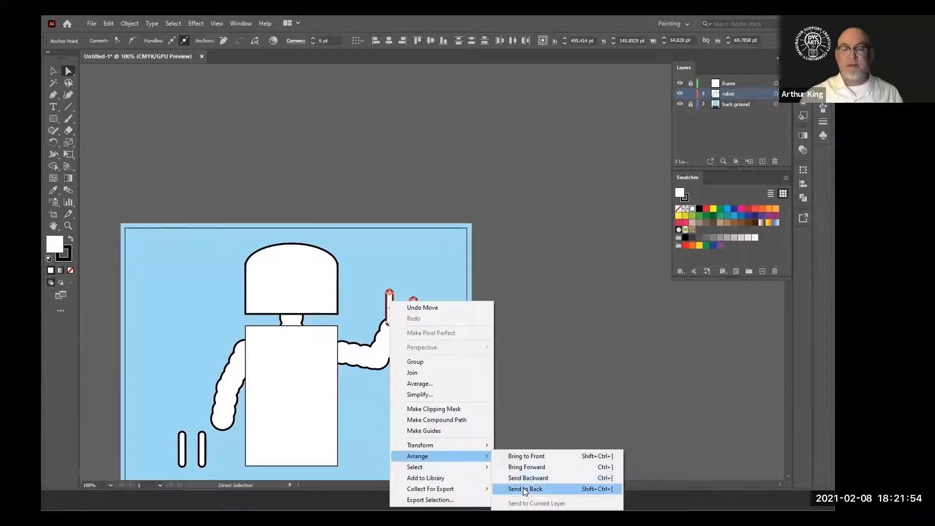
click(523, 489)
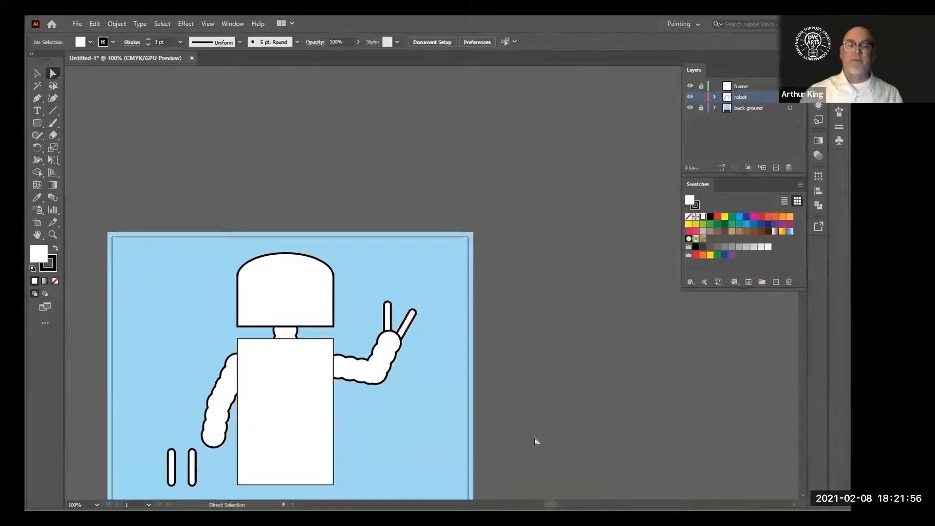
Move one lower-left finger onto the end of the lowered hand
scroll(164, 443, down, 1)
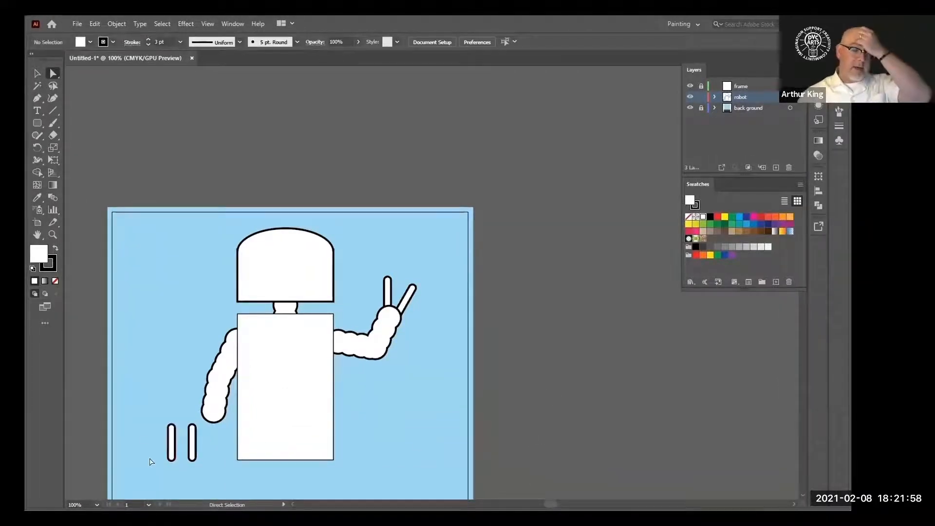
drag(149, 412, 181, 480)
drag(172, 435, 215, 430)
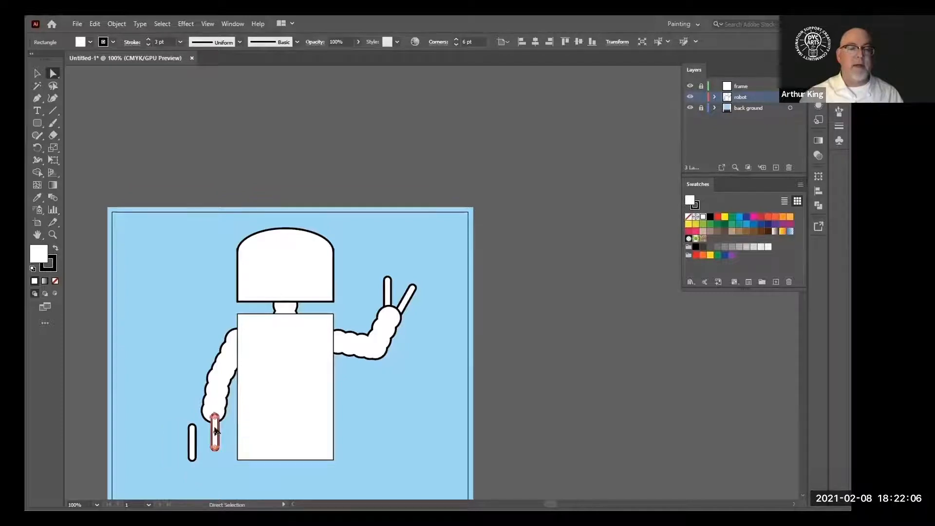
Select the other lower finger and try a Free Transform that distorts it, then undo the distortion
click(170, 418)
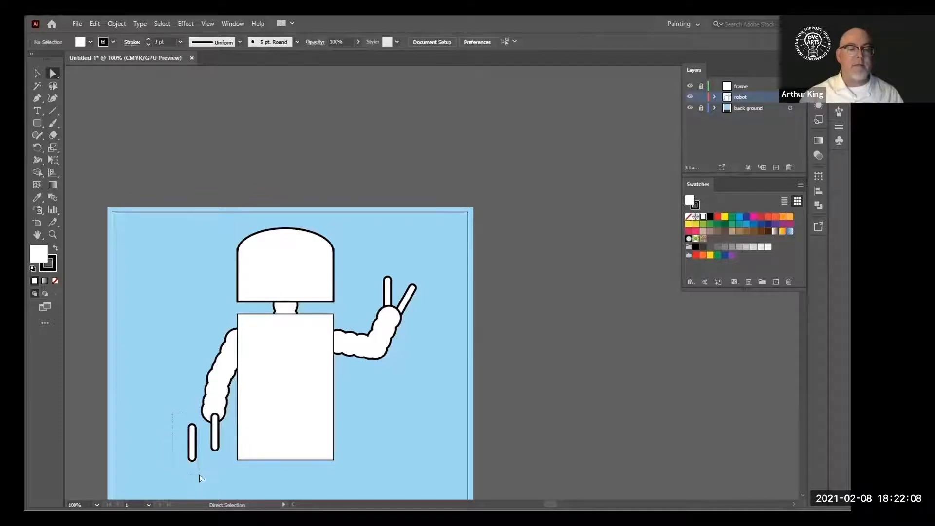
drag(197, 478, 197, 476)
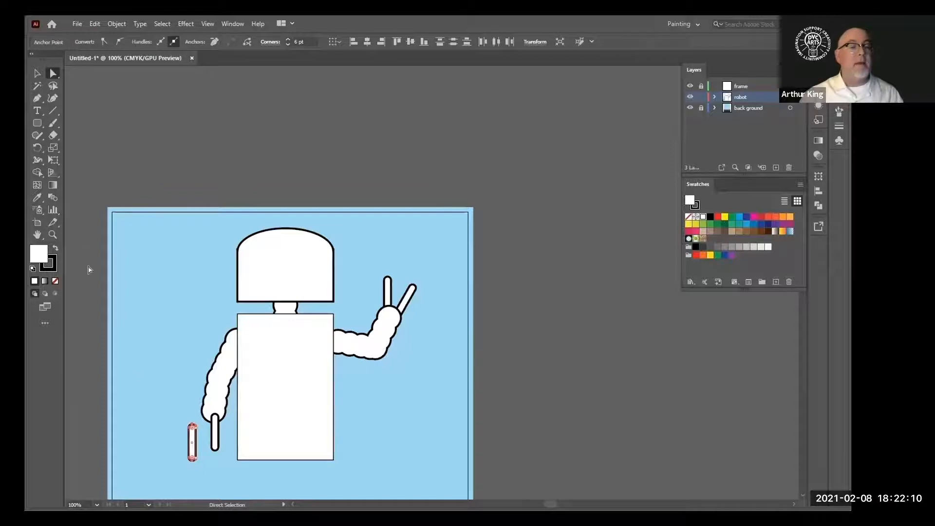
click(50, 160)
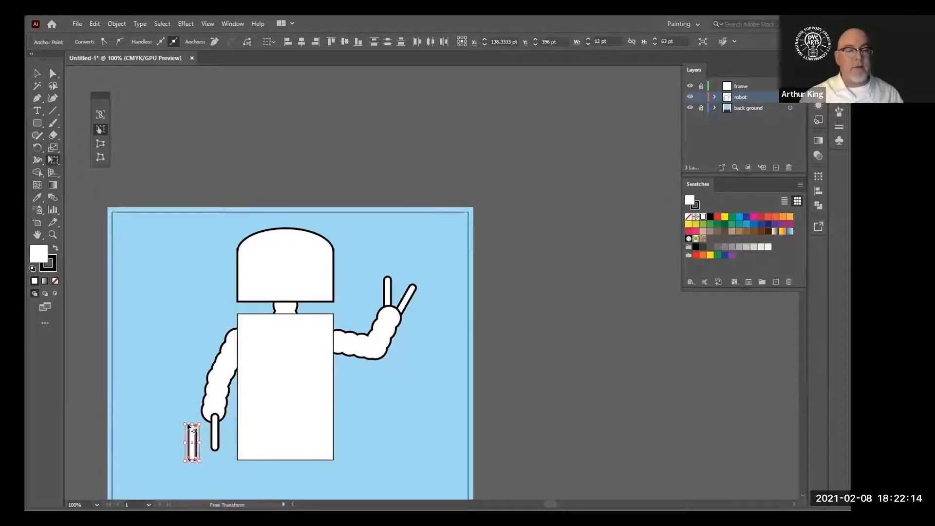
drag(202, 466, 187, 465)
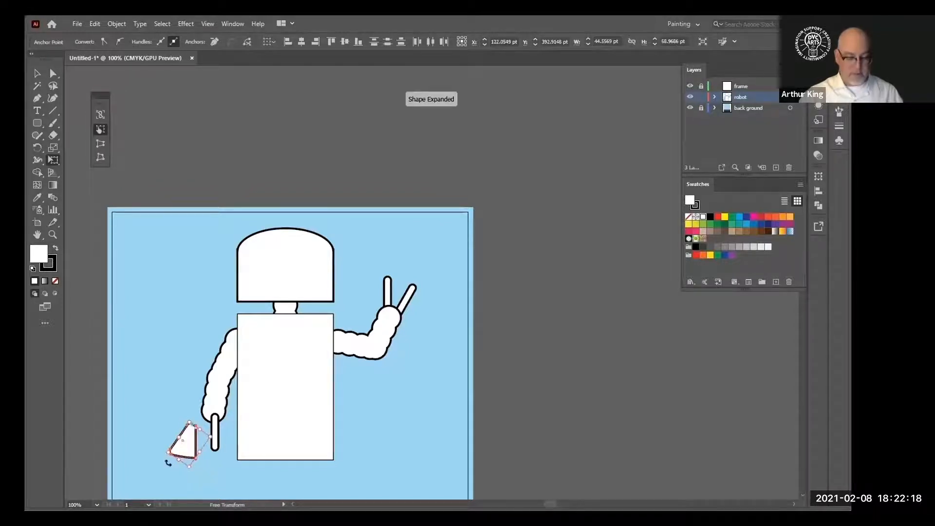
key(ctrl+z)
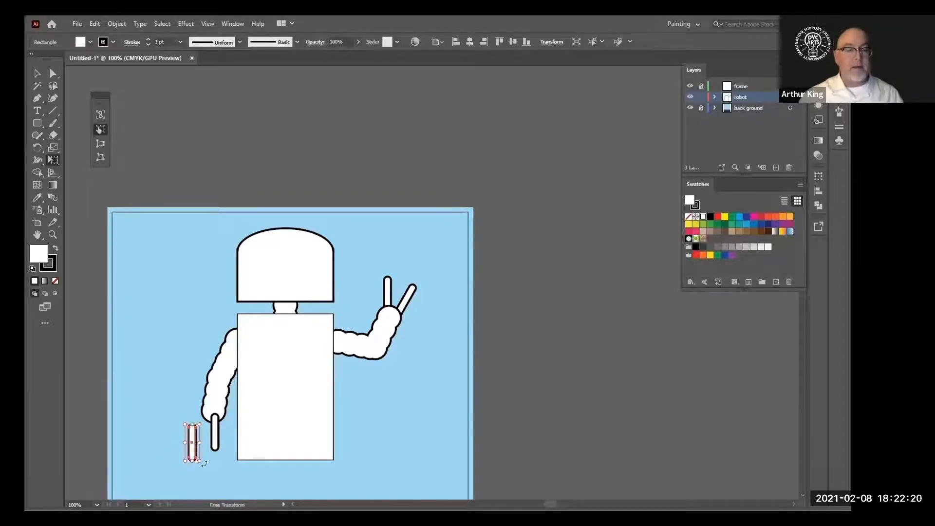
Rotate the second lower finger diagonally and nudge it beside the first finger on the lowered hand
drag(208, 469, 203, 420)
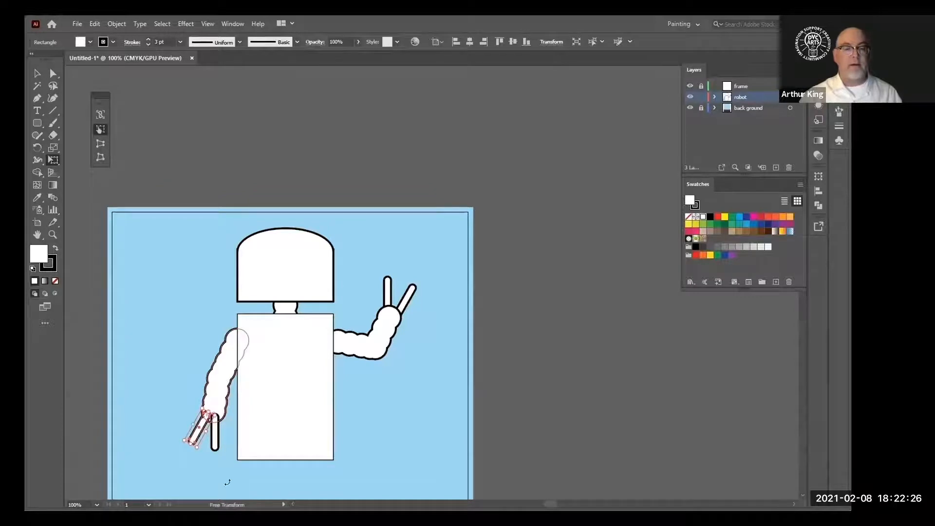
drag(197, 453, 193, 453)
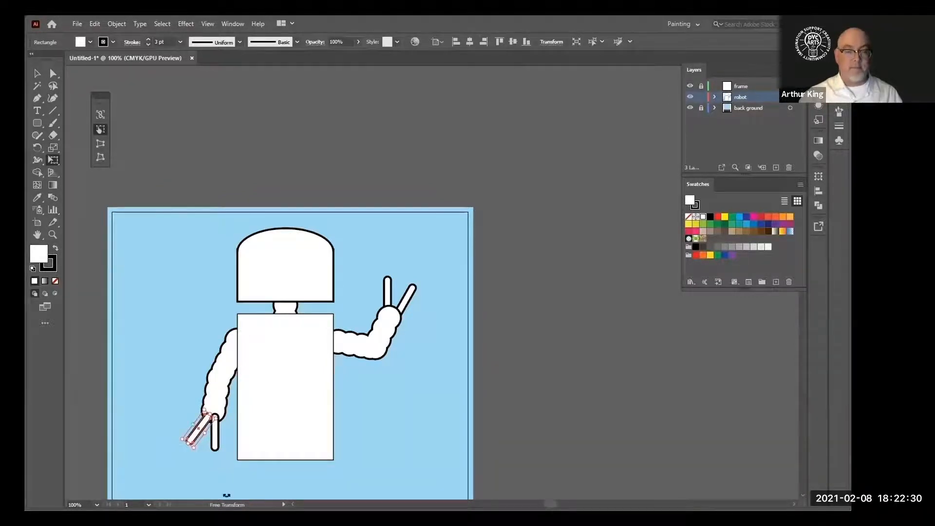
key(Left)
key(Left)
key(Left)
key(Left)
key(Up)
key(Up)
key(Up)
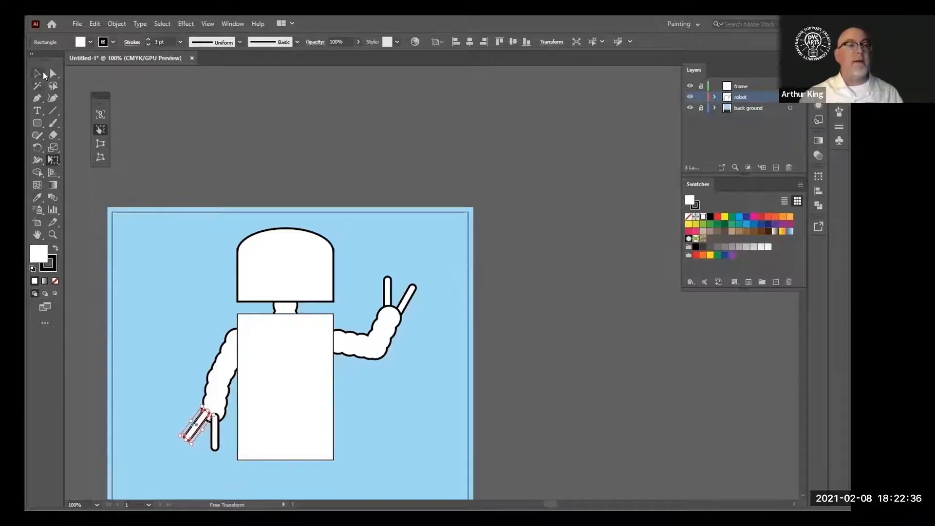
click(48, 75)
click(155, 313)
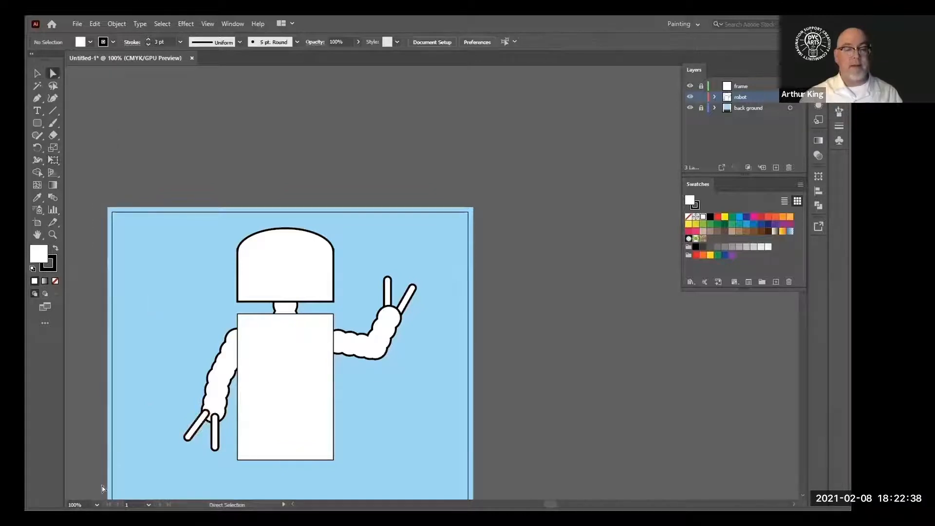
Select both lowered-hand fingers and send them to the back behind the arm
click(193, 437)
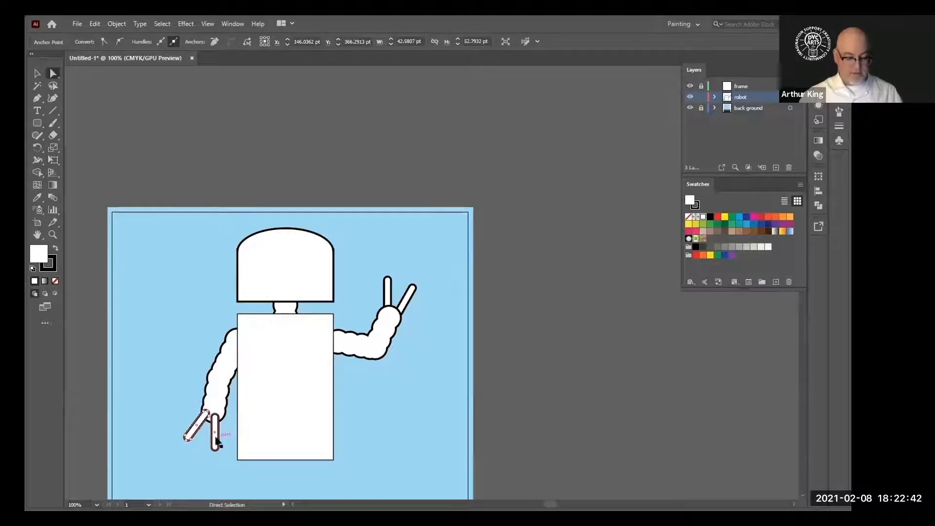
shift+click(216, 441)
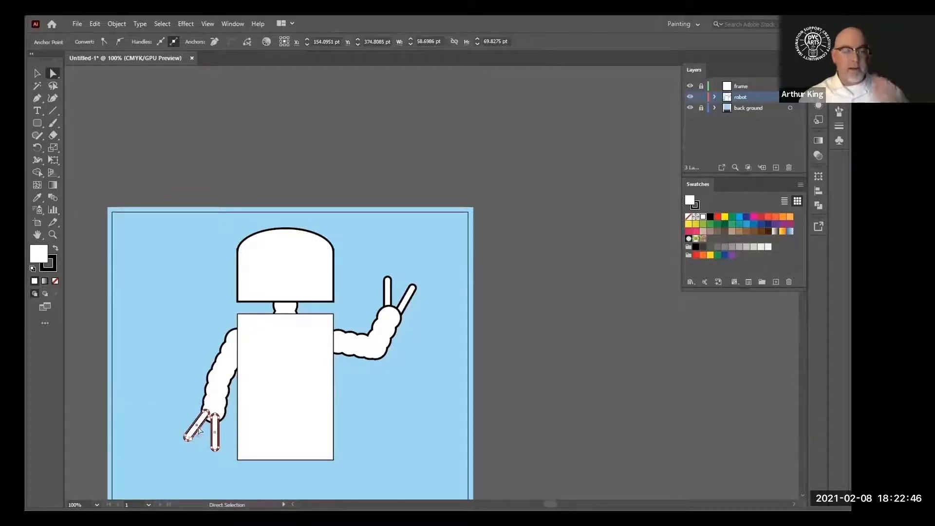
right_click(214, 435)
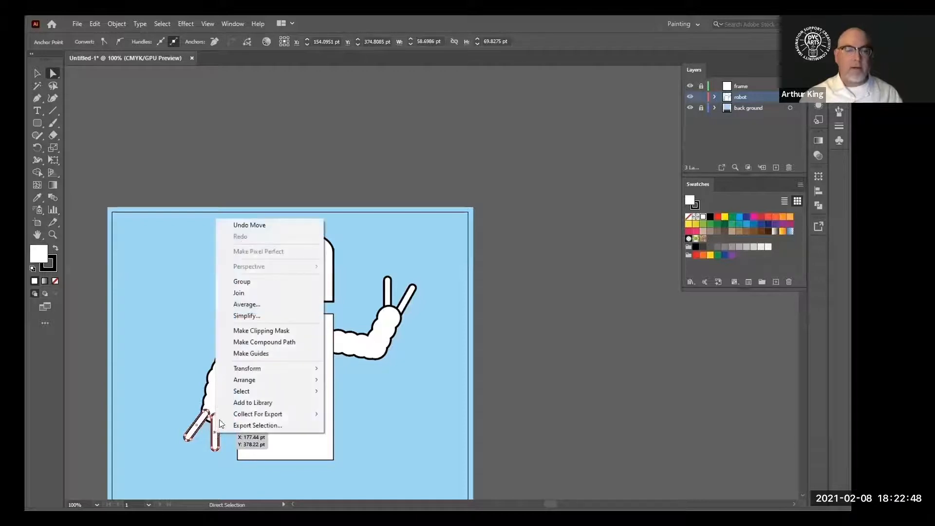
mouse_move(236, 378)
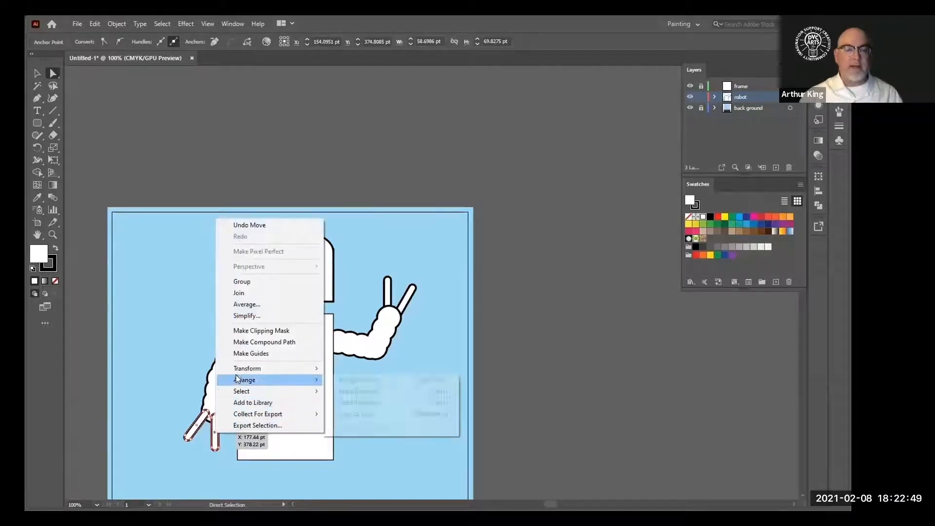
click(362, 412)
click(188, 311)
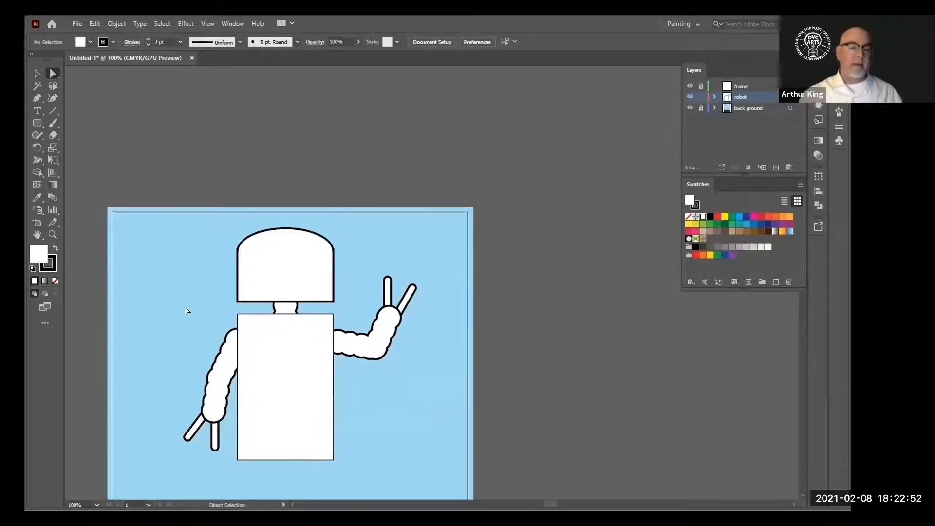
Draw an ellipse about 46 by 64 pt in the empty space below the raised arm
scroll(185, 310, down, 4)
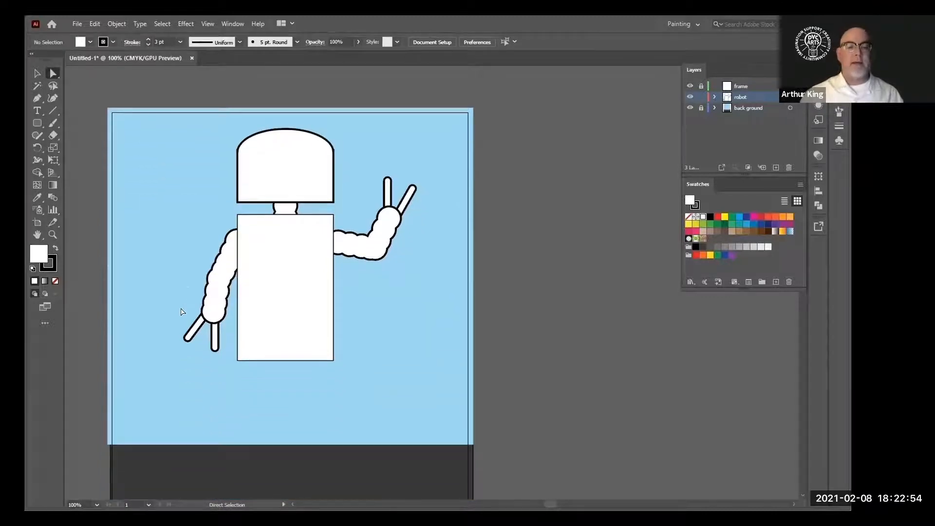
scroll(181, 311, down, 1)
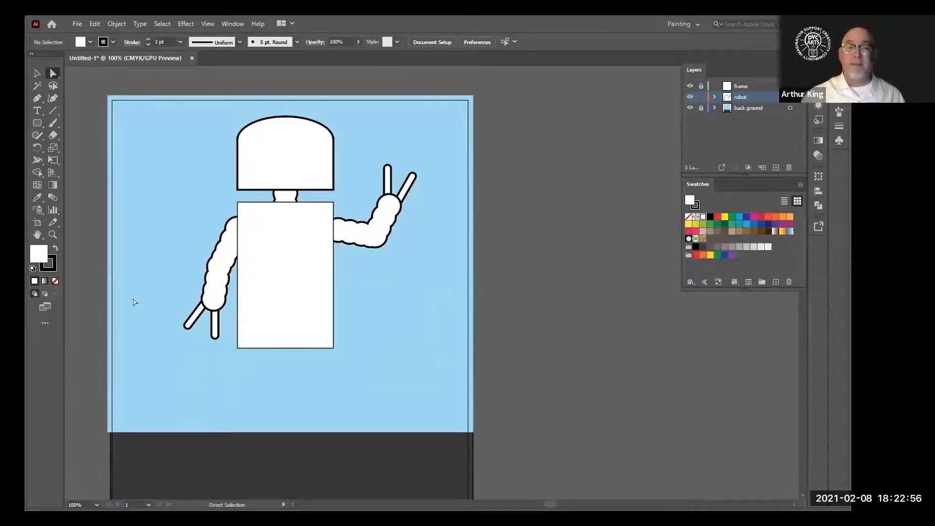
scroll(144, 336, down, 2)
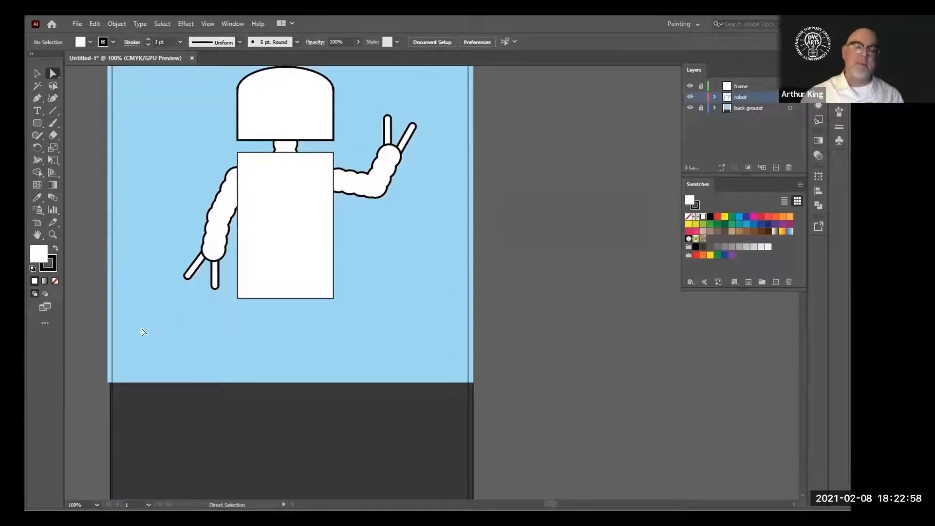
scroll(144, 333, up, 1)
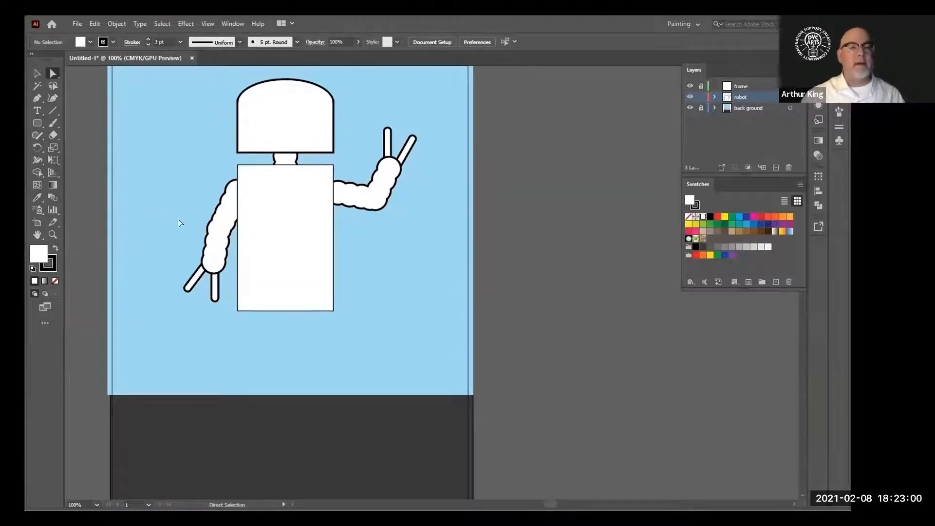
drag(228, 228, 233, 231)
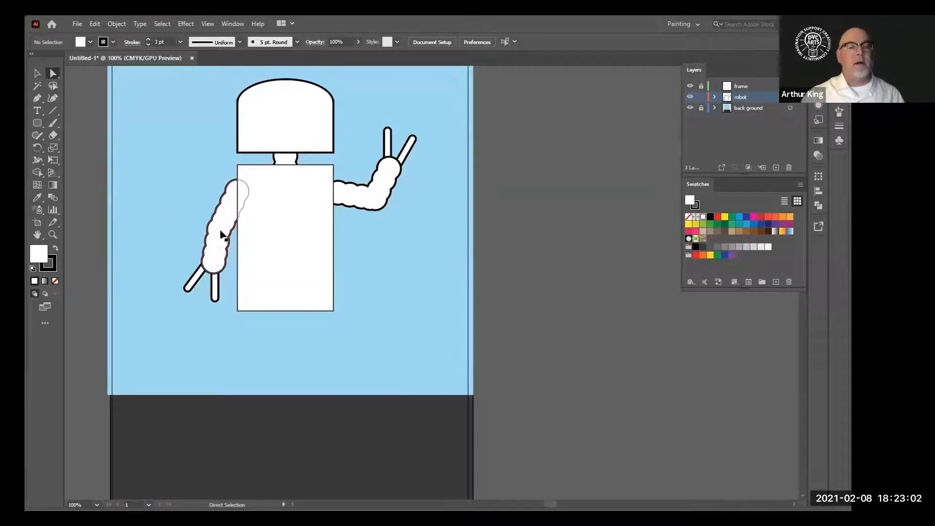
scroll(121, 201, down, 1)
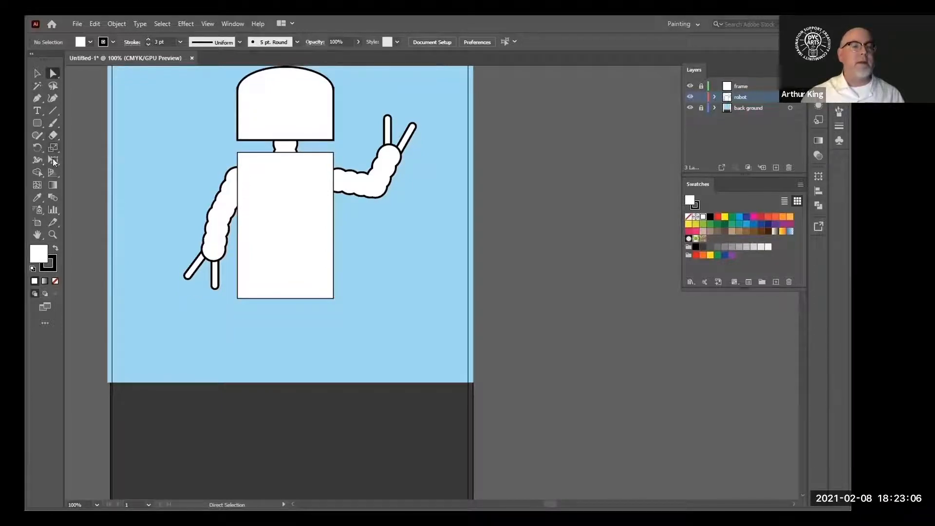
drag(33, 122, 68, 148)
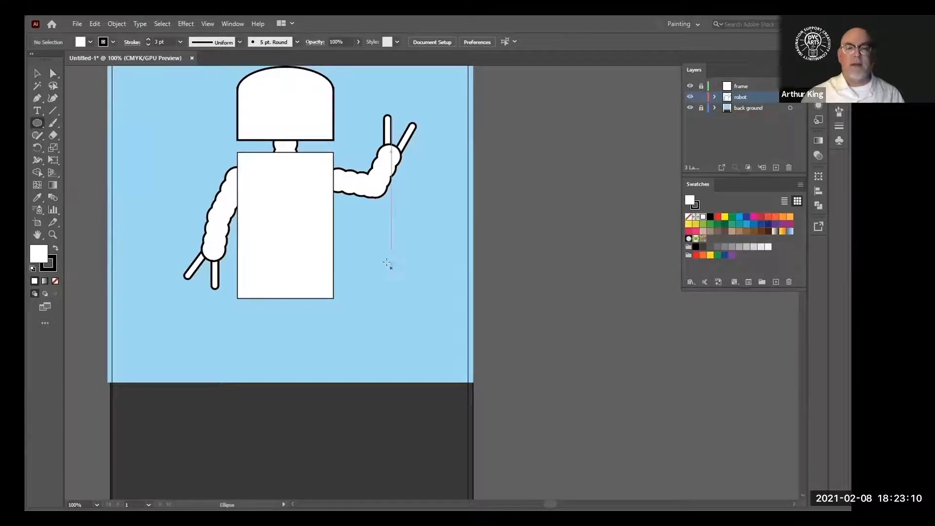
drag(382, 263, 408, 299)
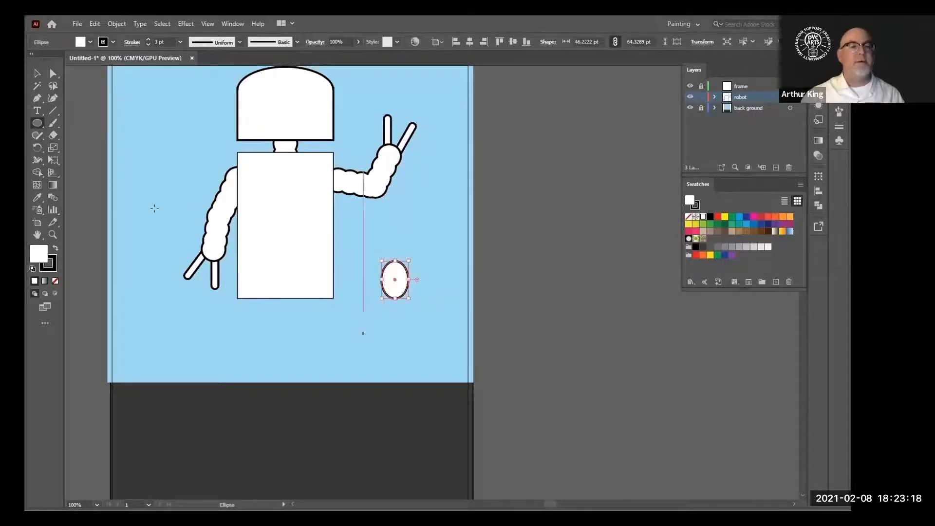
Duplicate the ellipse downward into a vertical stack of five overlapping ellipses
click(52, 73)
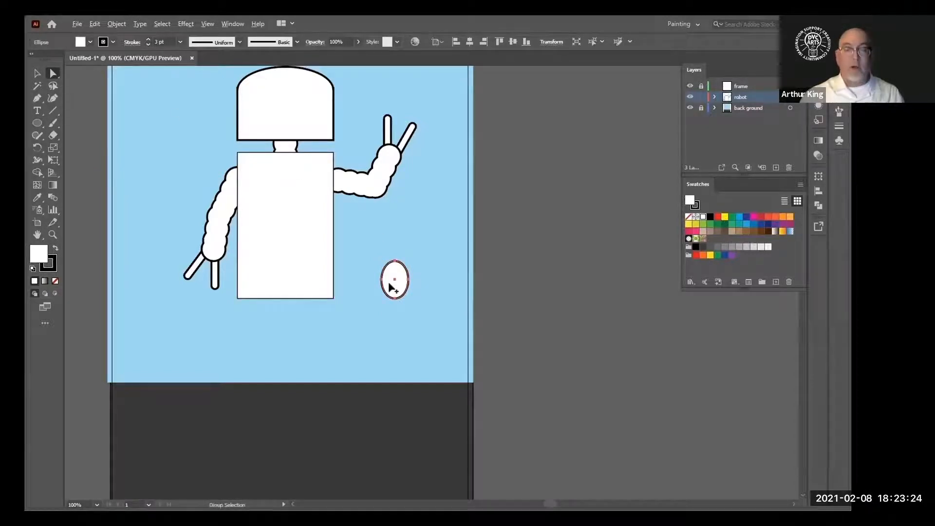
key(alt)
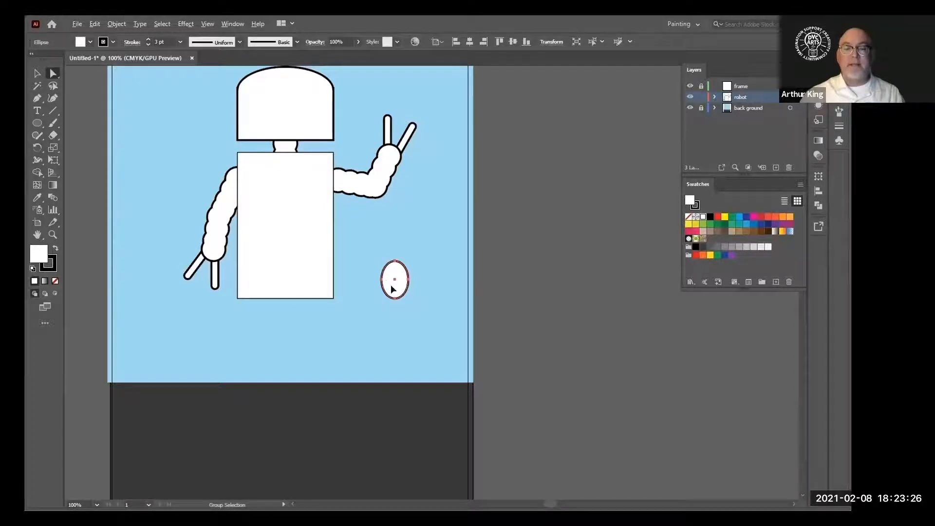
drag(393, 289, 399, 375)
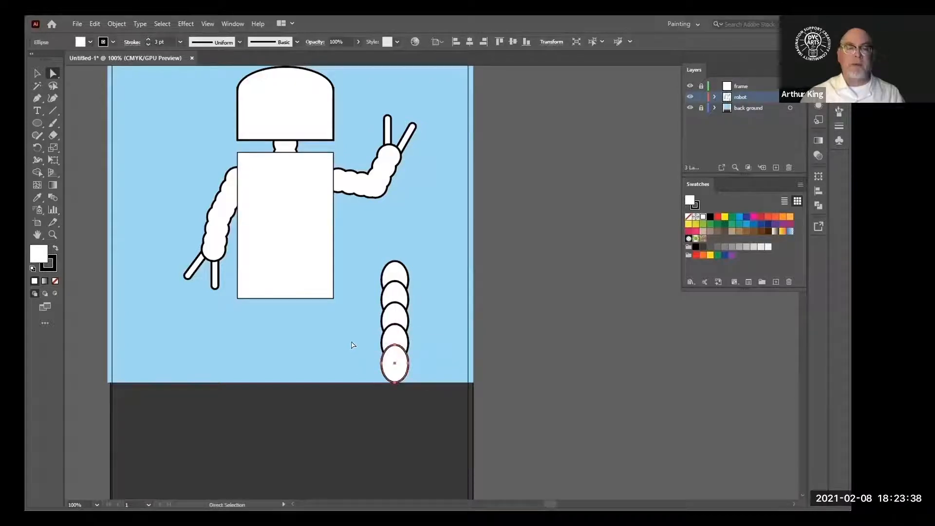
Select the stacked ellipses and merge them into one segmented leg shape with the Shape Builder
drag(358, 254, 443, 410)
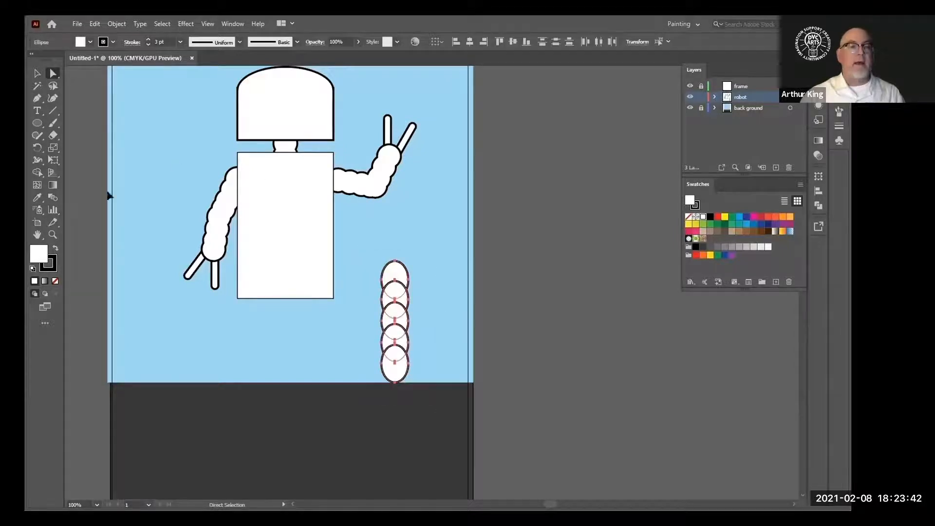
click(35, 172)
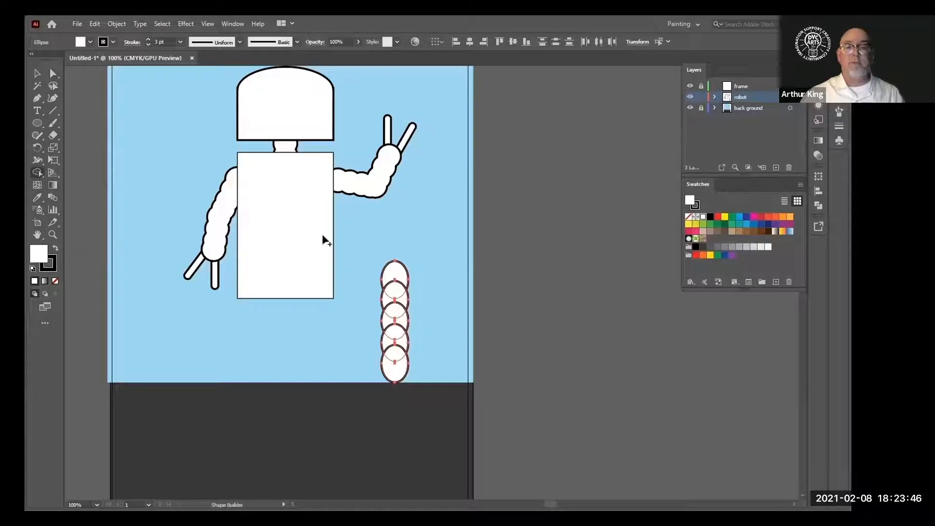
mouse_move(396, 244)
mouse_down()
mouse_move(396, 384)
mouse_move(305, 423)
mouse_up()
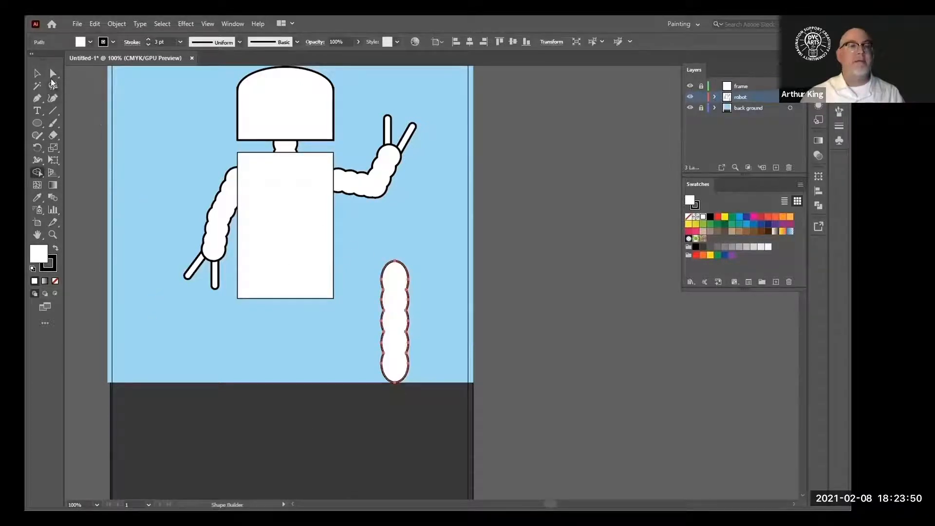
Move the leg under the body's left side and copy it as a second leg on the right side
click(54, 73)
mouse_move(394, 319)
mouse_down()
mouse_move(273, 372)
mouse_move(257, 347)
mouse_up()
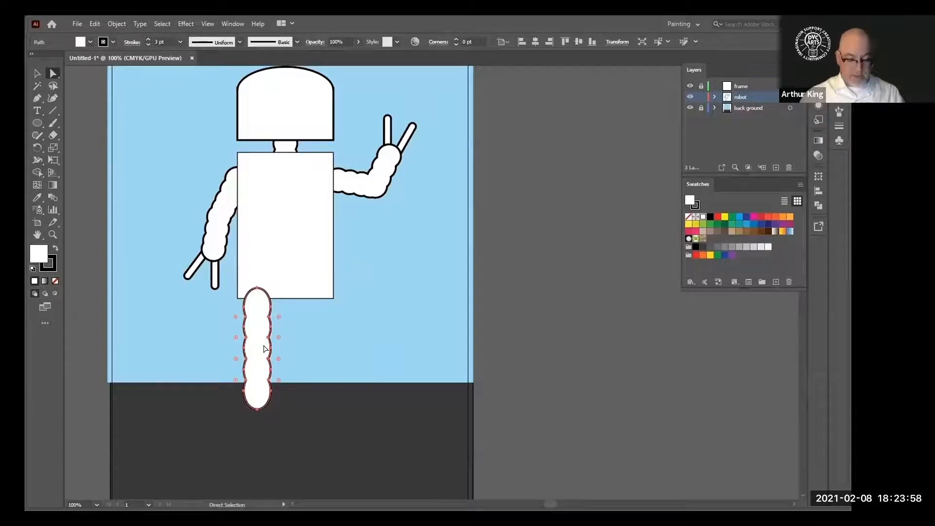
drag(262, 352, 317, 350)
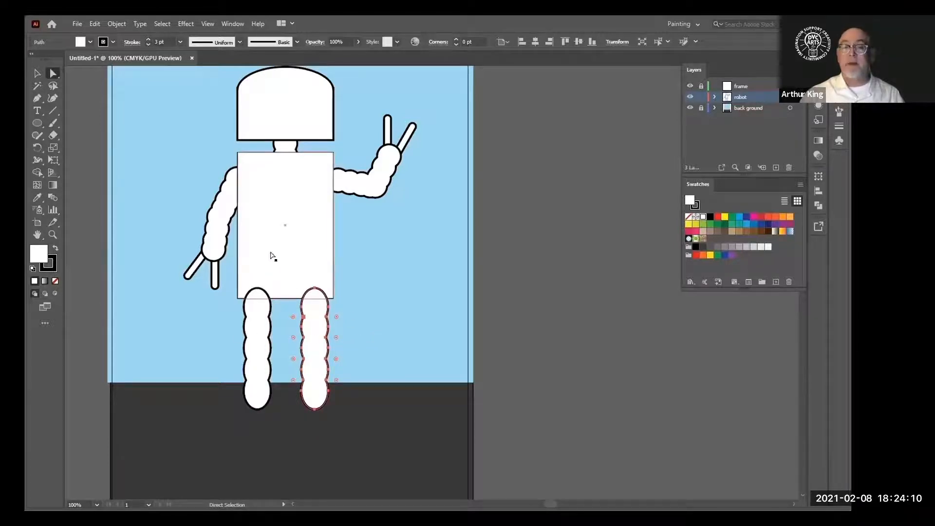
Select both legs and send them to the back behind the body
shift+click(258, 331)
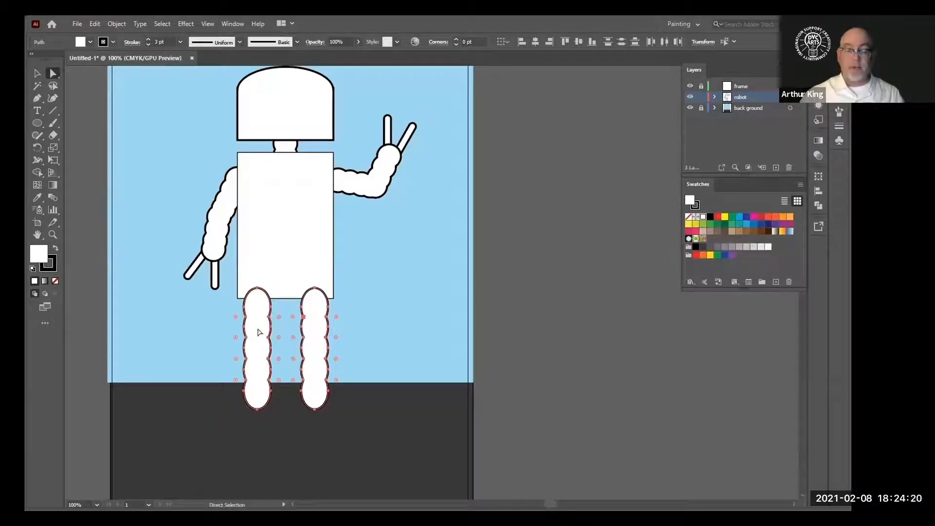
right_click(256, 331)
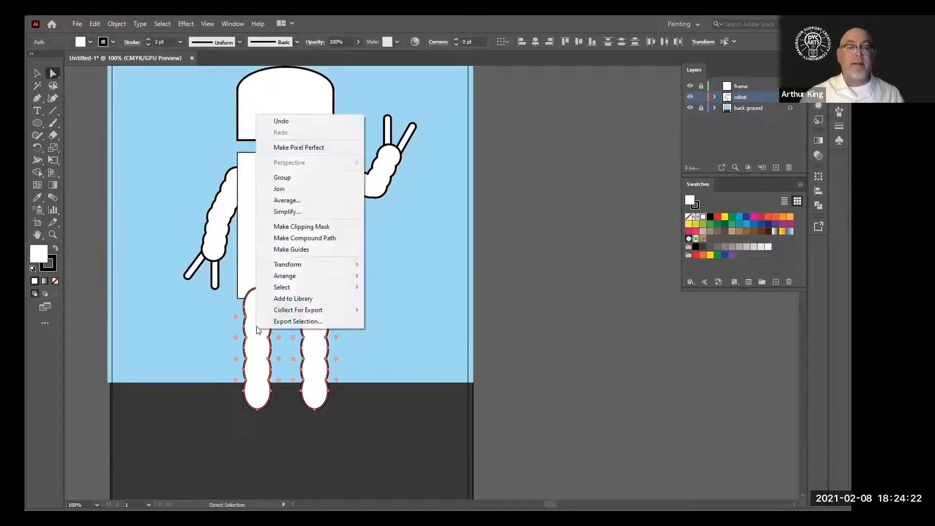
mouse_move(260, 278)
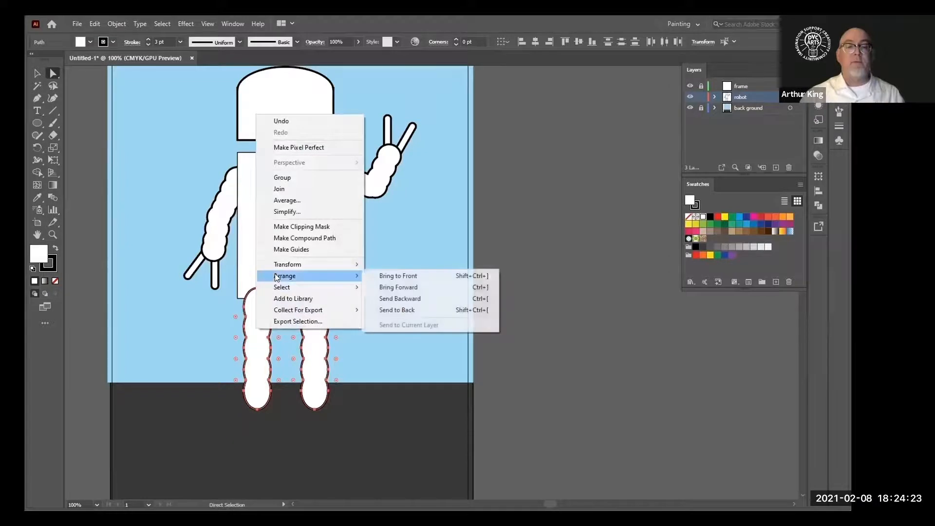
click(407, 310)
click(437, 358)
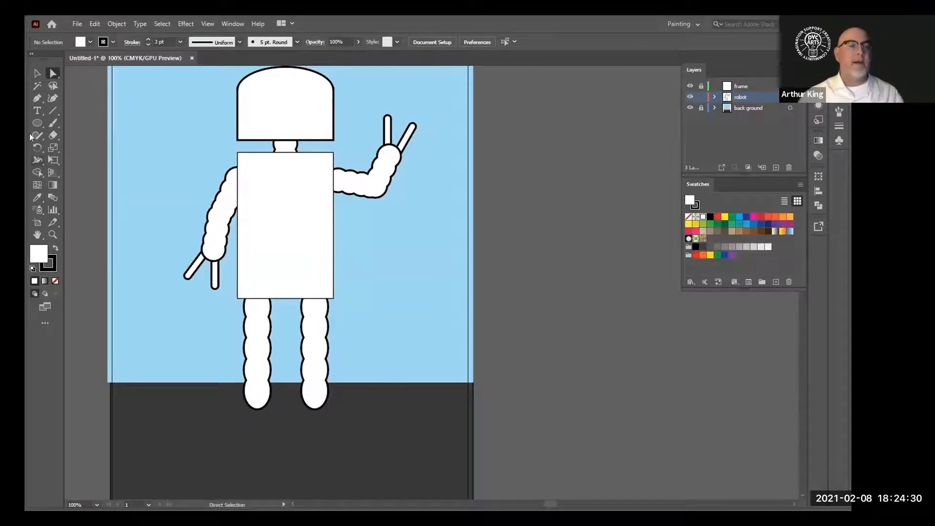
Draw an ellipse about 61 by 89 pt beside the robot with the Ellipse tool
drag(32, 121, 86, 148)
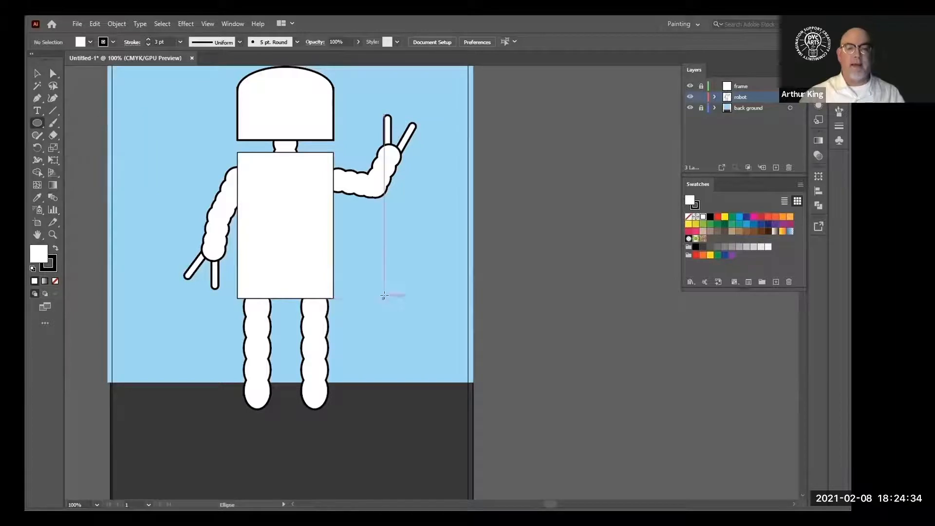
drag(384, 299, 420, 349)
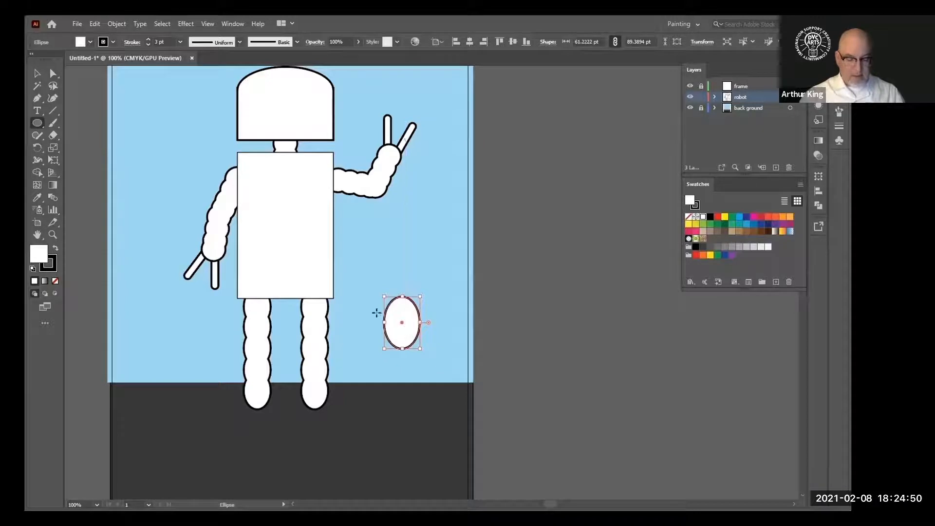
Copy the ellipse as a foot under the right leg and move the original under the left leg
click(53, 73)
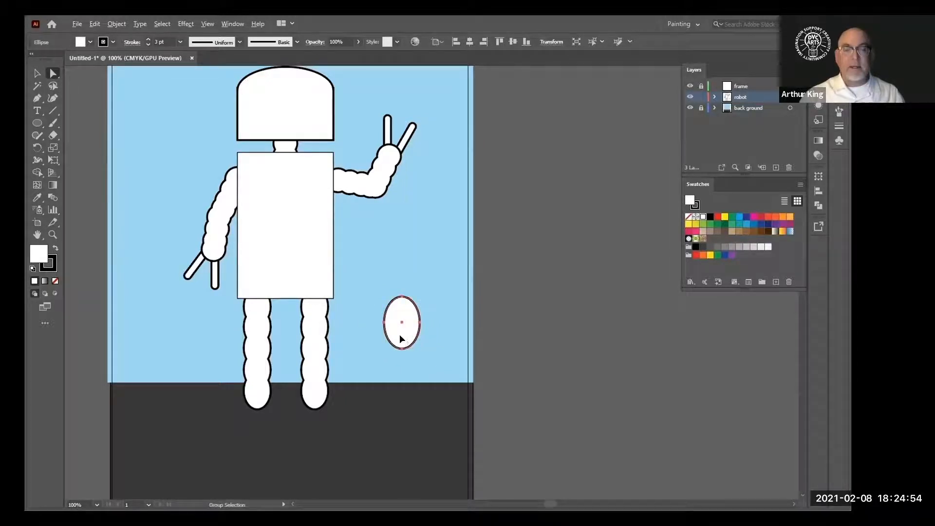
drag(402, 339, 315, 427)
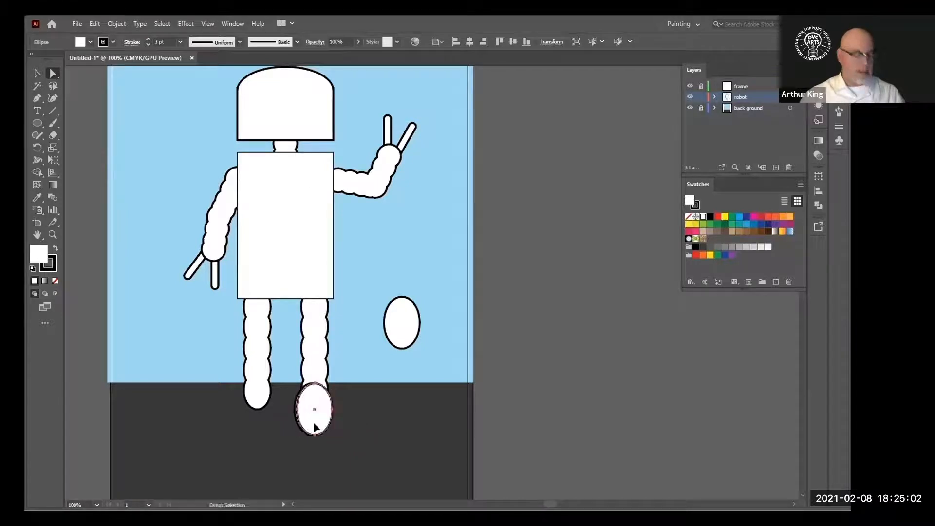
click(410, 335)
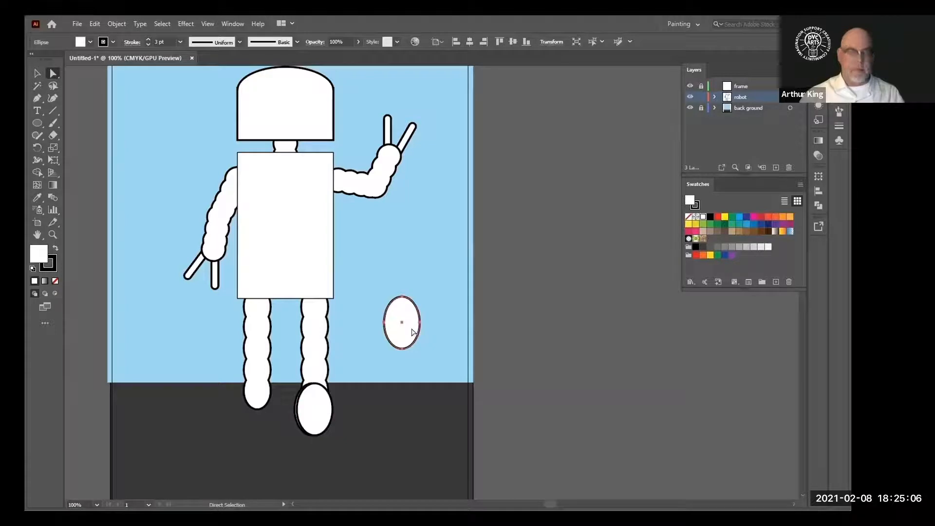
drag(411, 332, 266, 420)
click(317, 418)
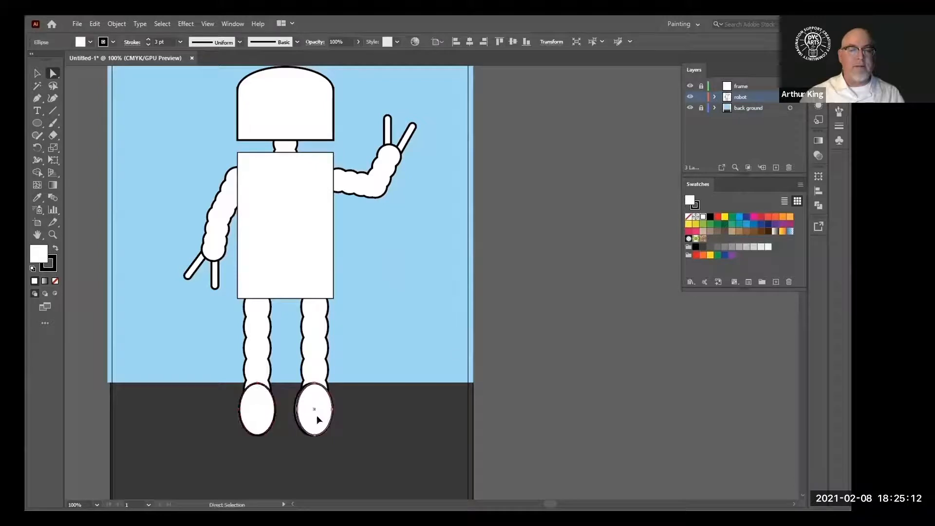
click(365, 422)
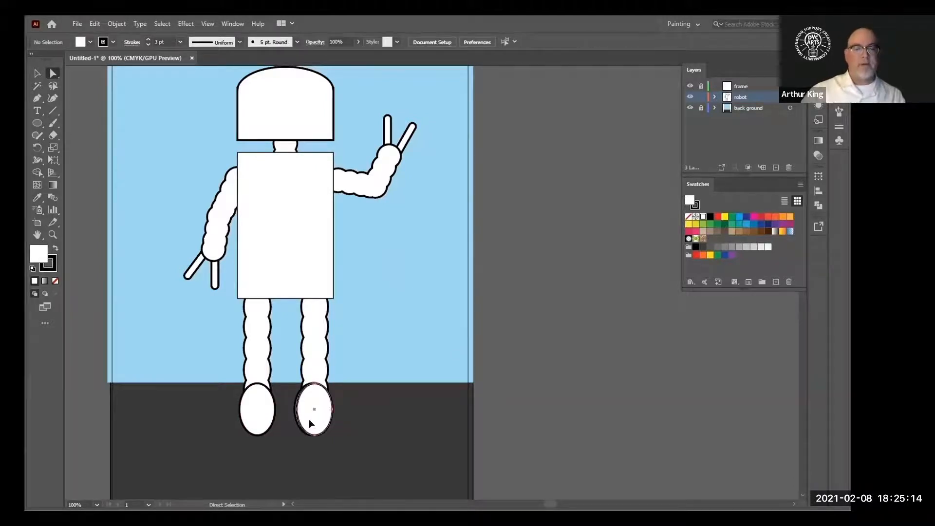
drag(309, 419, 352, 426)
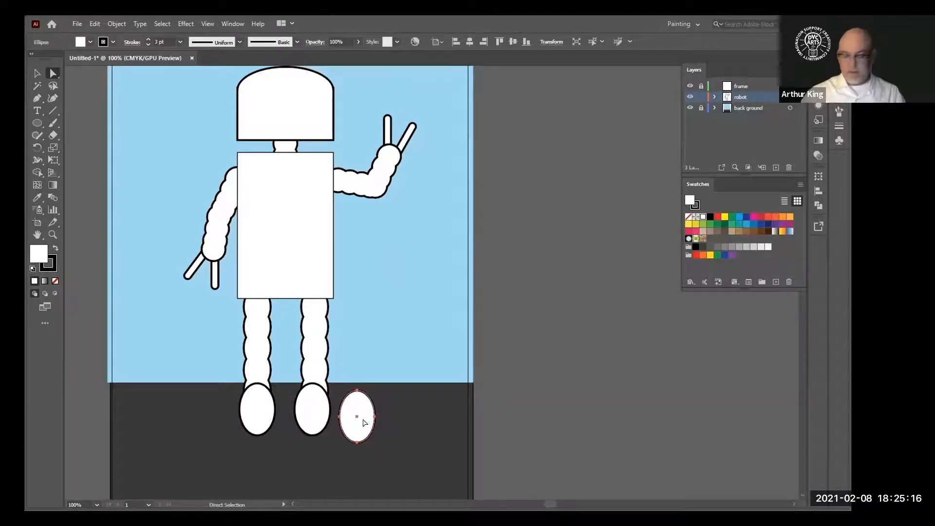
key(Delete)
Nudge the right foot slightly to the right so it lines up with the leg
click(314, 418)
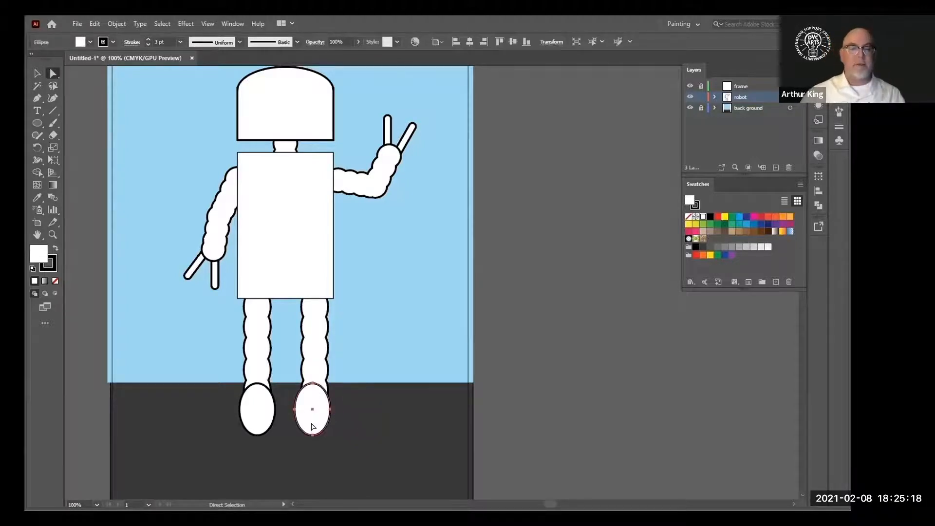
key(Right)
key(Right)
key(Right)
key(Right)
key(Right)
key(Right)
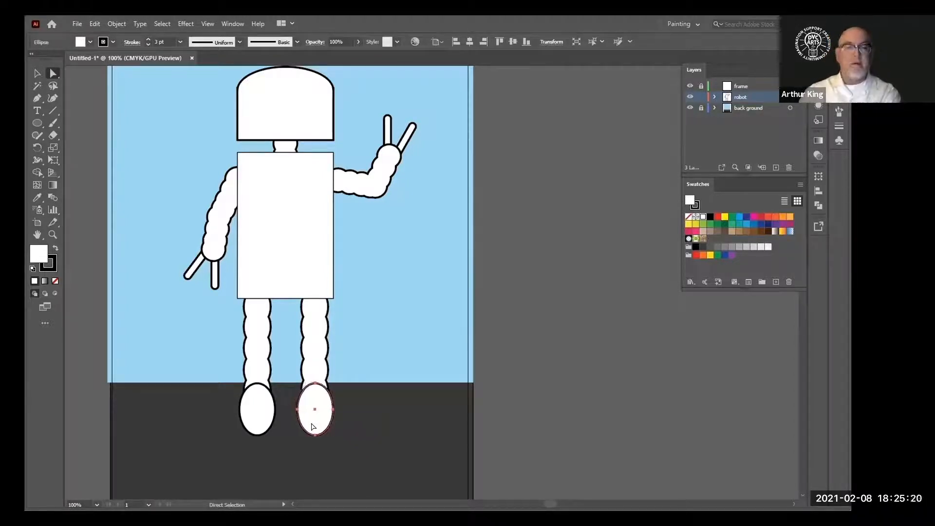
click(337, 426)
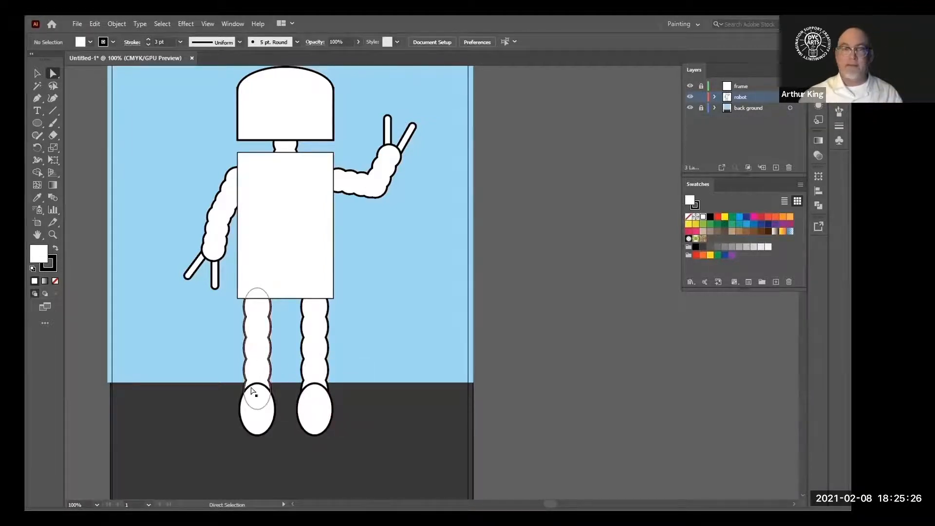
Select both feet and send them to the back behind the legs
click(261, 423)
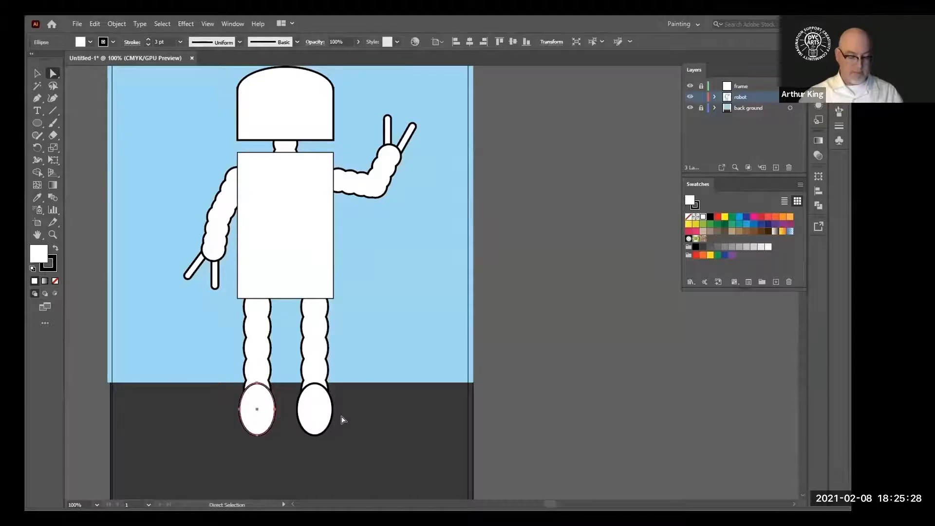
shift+click(321, 418)
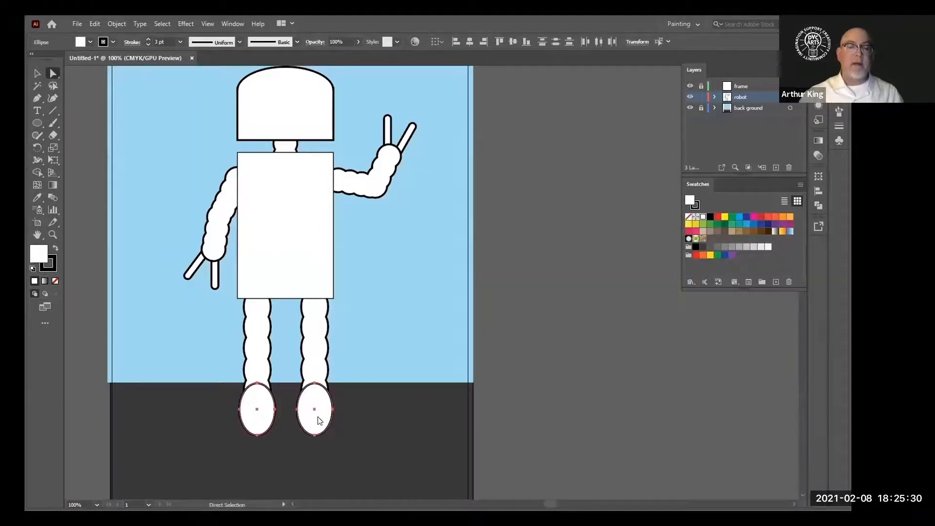
right_click(320, 421)
mouse_move(350, 364)
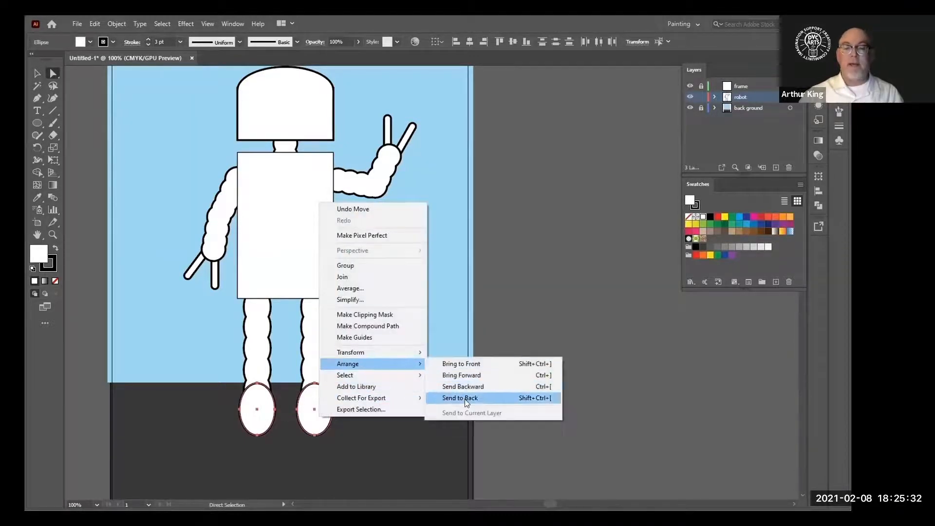
click(449, 398)
click(444, 417)
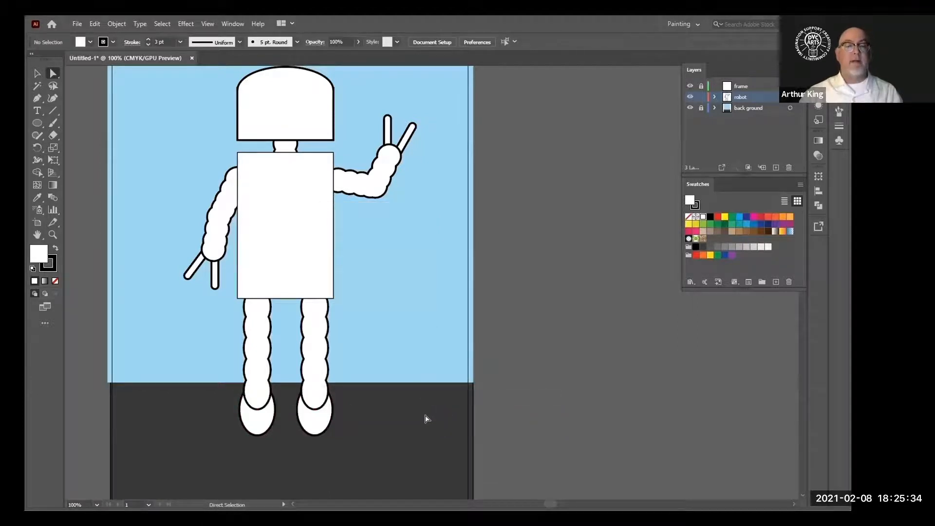
Select every part of the robot and move it all down together toward the ground
scroll(419, 352, up, 2)
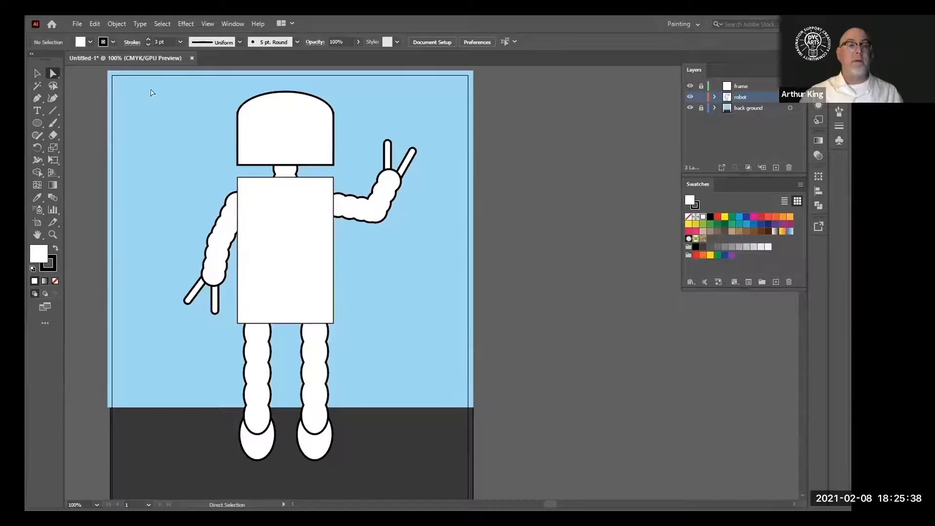
key(ctrl)
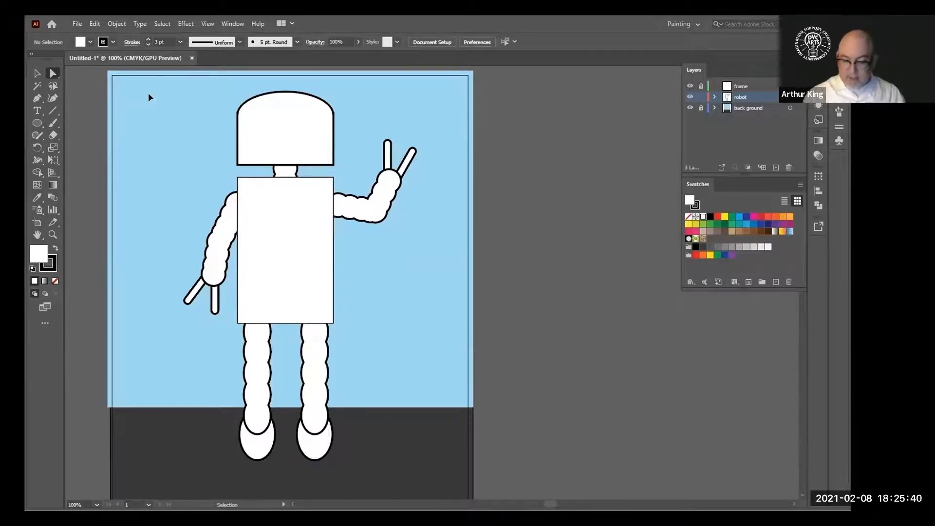
key(ctrl+minus)
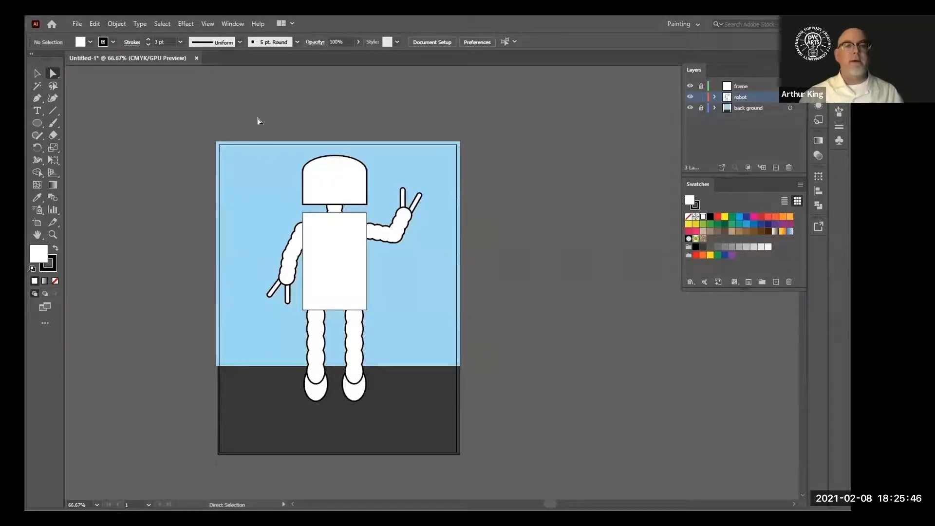
key(ctrl+a)
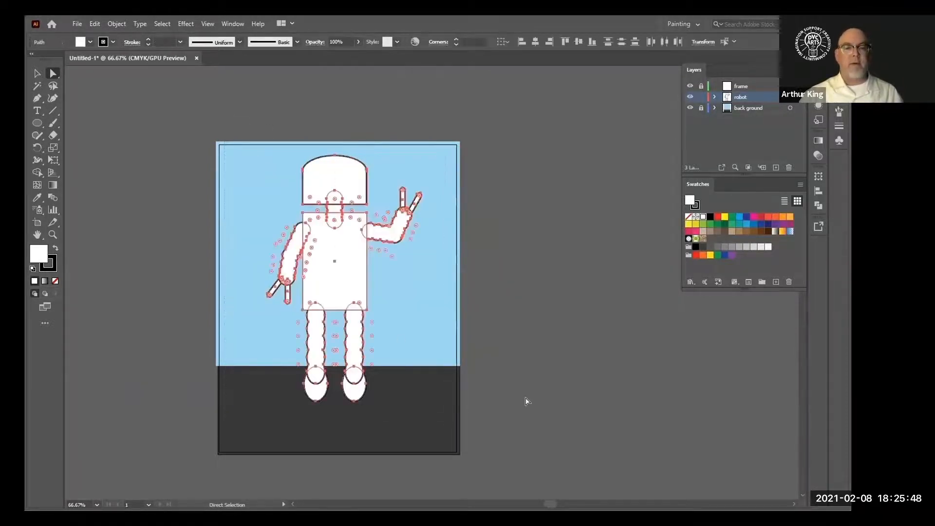
key(shift+Down)
key(shift+Down)
key(shift+Down)
key(shift+Down)
key(shift+Down)
key(shift+Down)
key(shift+Down)
key(shift+Down)
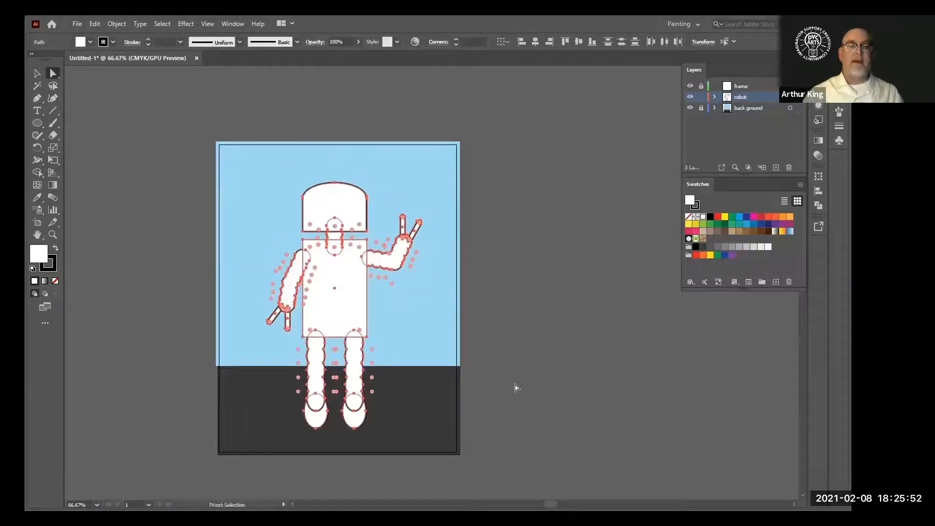
click(100, 153)
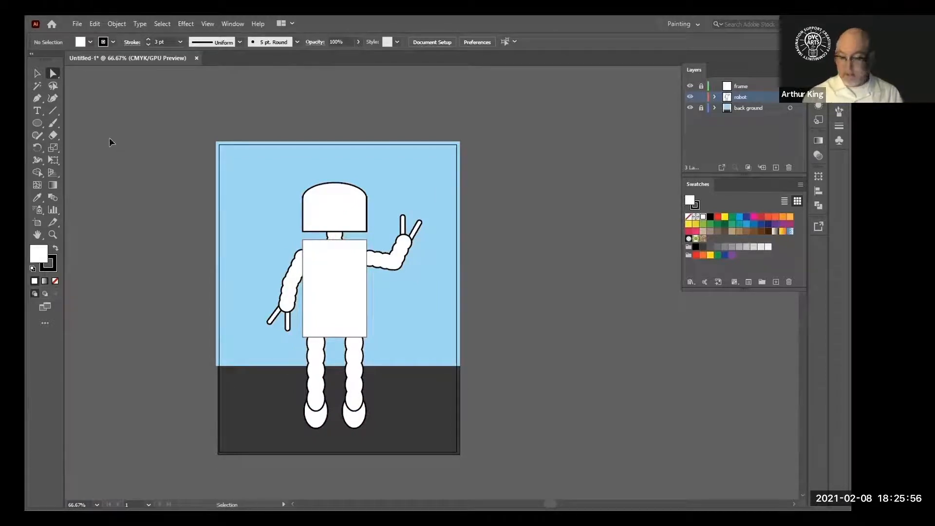
Set the body rectangle's stroke weight to 3 pt
key(ctrl+plus)
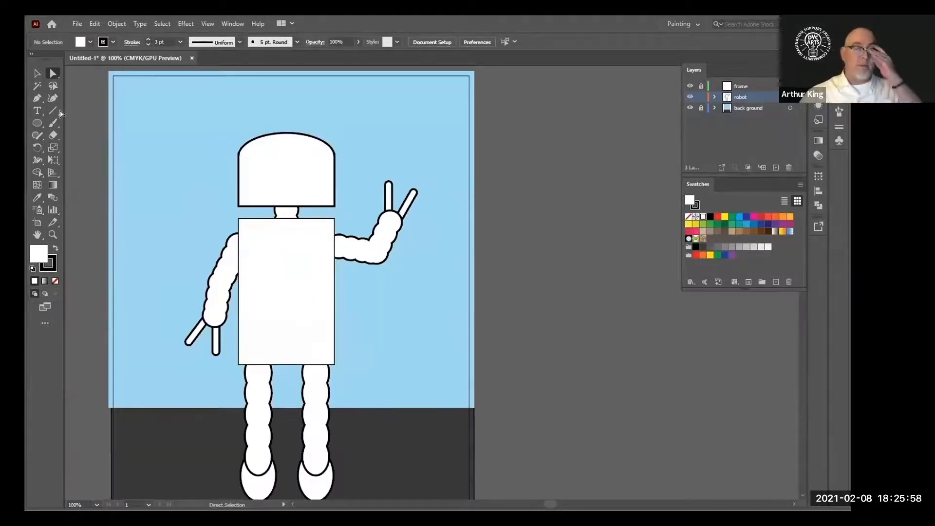
click(303, 187)
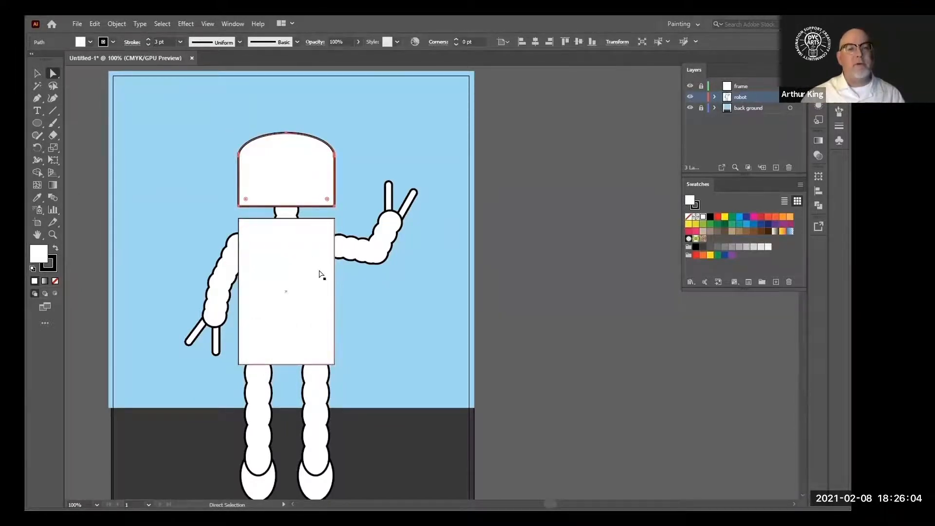
click(303, 286)
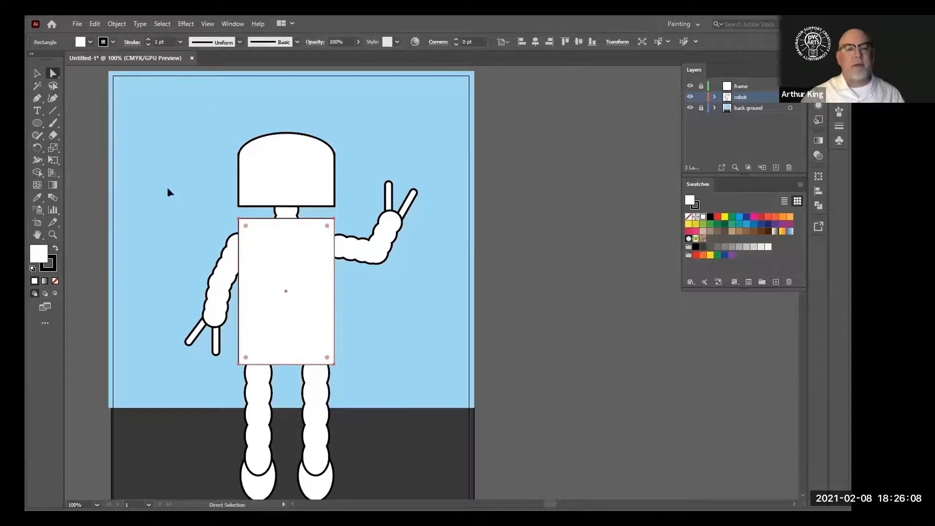
click(147, 40)
click(147, 39)
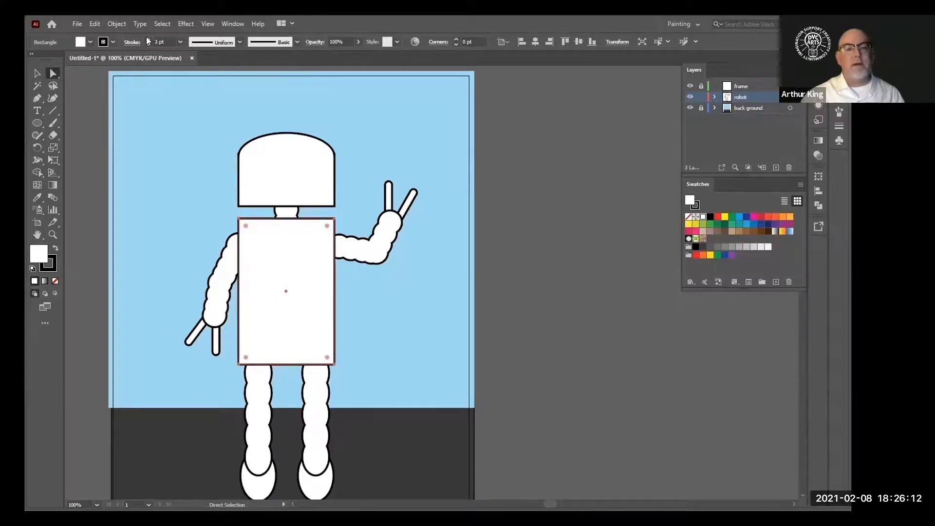
click(163, 142)
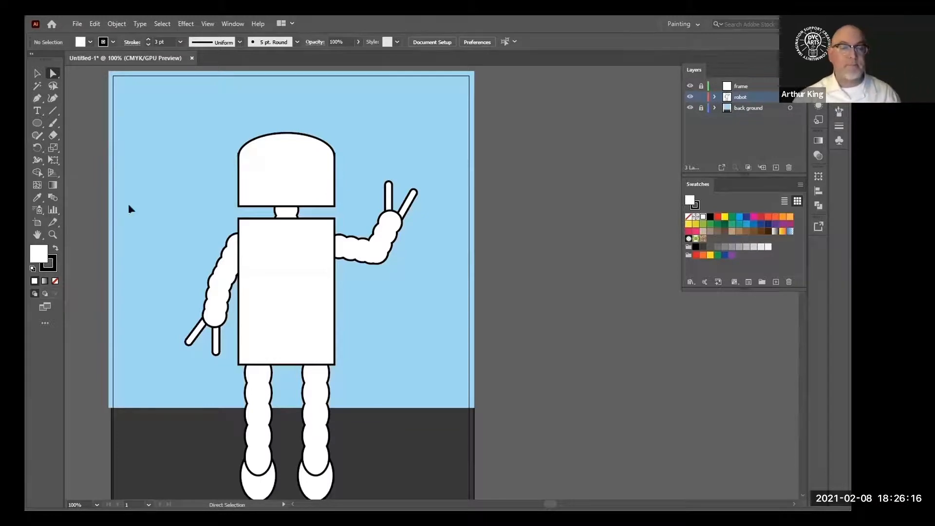
Draw a long rounded rectangle visor across the upper part of the head
scroll(128, 208, down, 1)
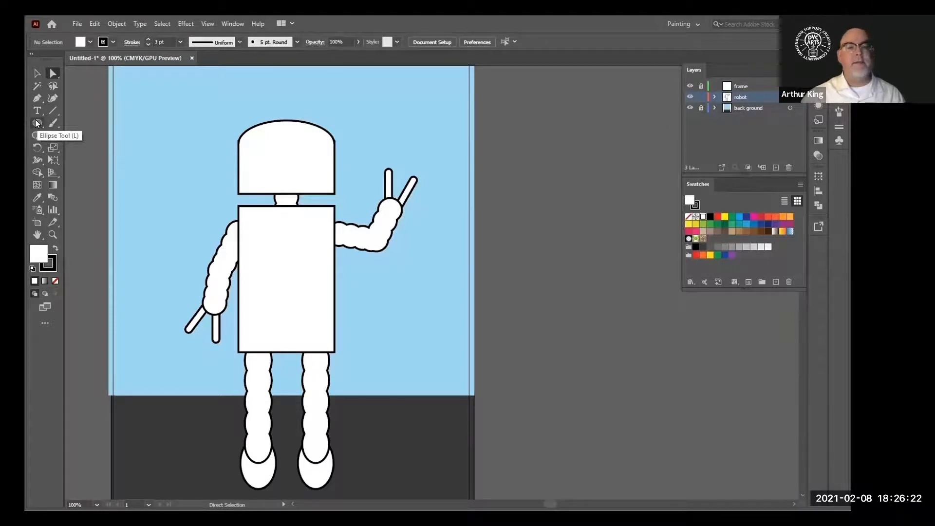
drag(37, 124, 90, 139)
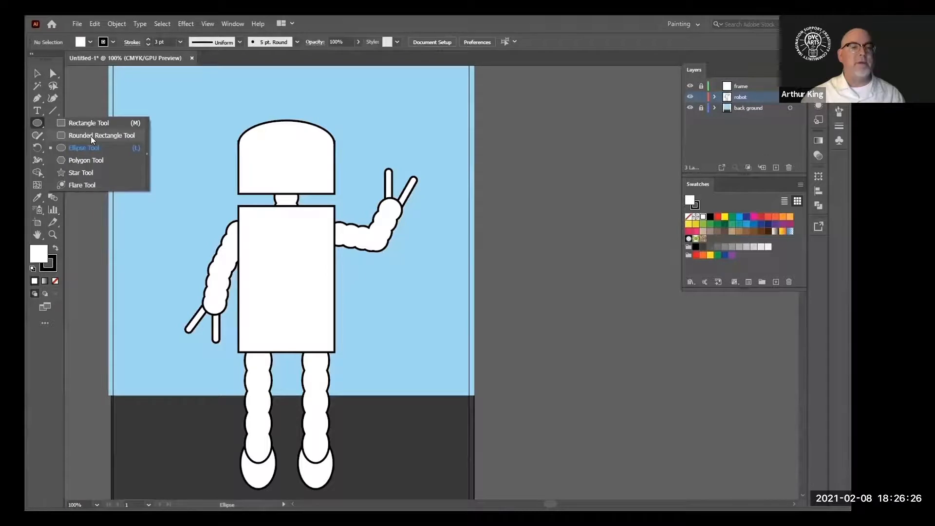
click(91, 136)
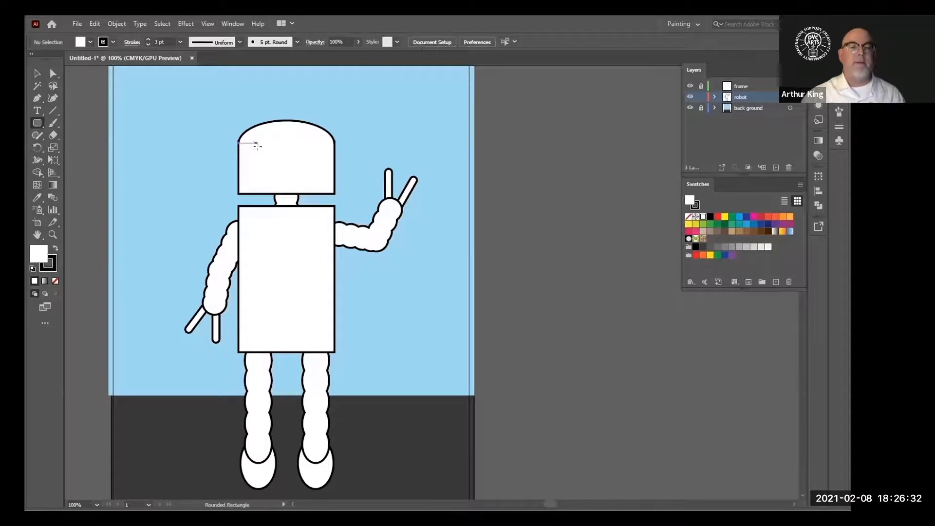
mouse_move(256, 144)
mouse_down()
mouse_move(292, 161)
mouse_move(315, 156)
mouse_up()
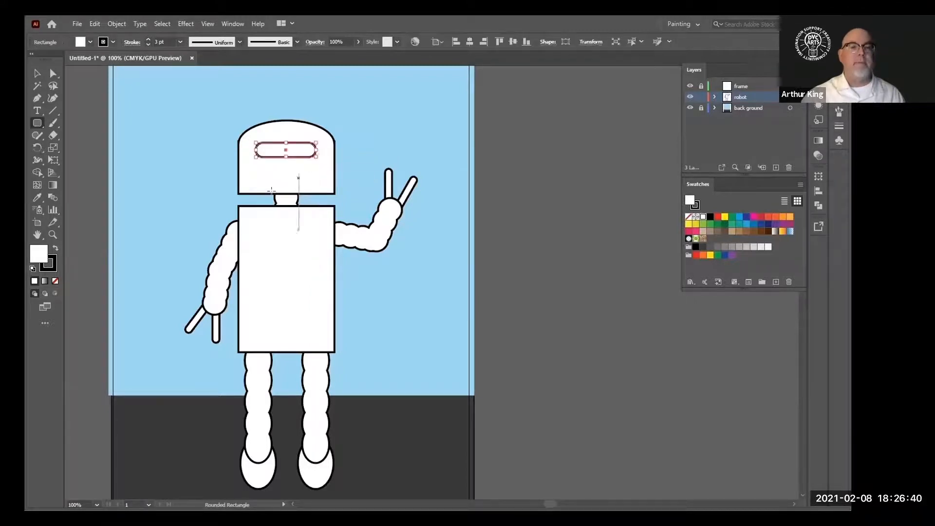
click(41, 77)
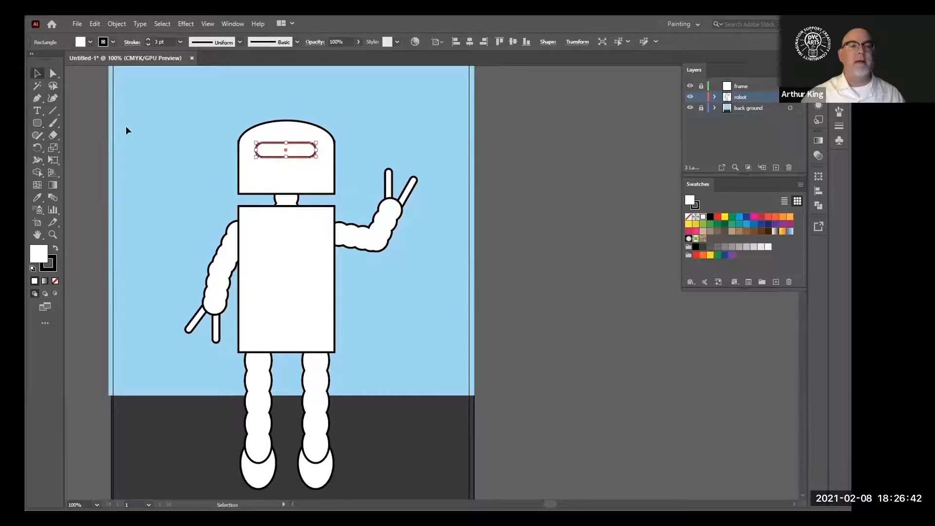
click(184, 177)
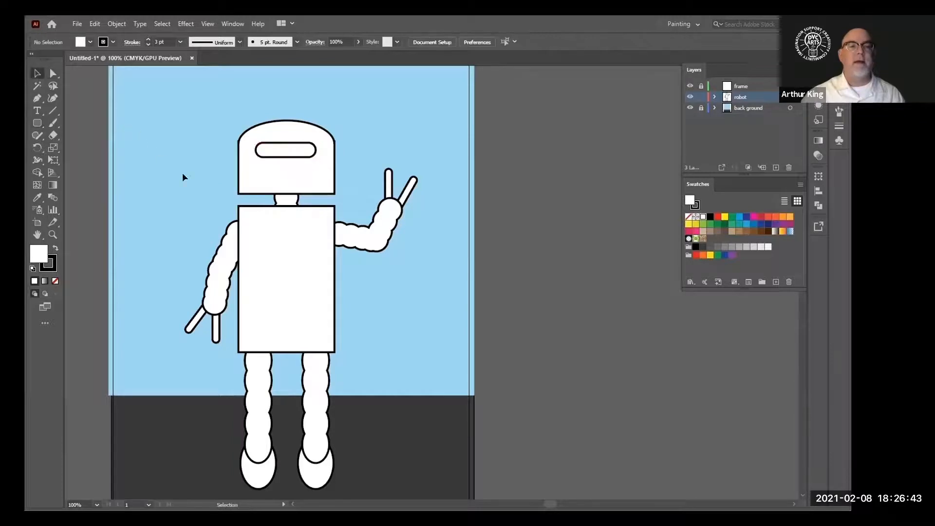
Draw a small rounded rectangle mouth on the head below the visor
click(35, 124)
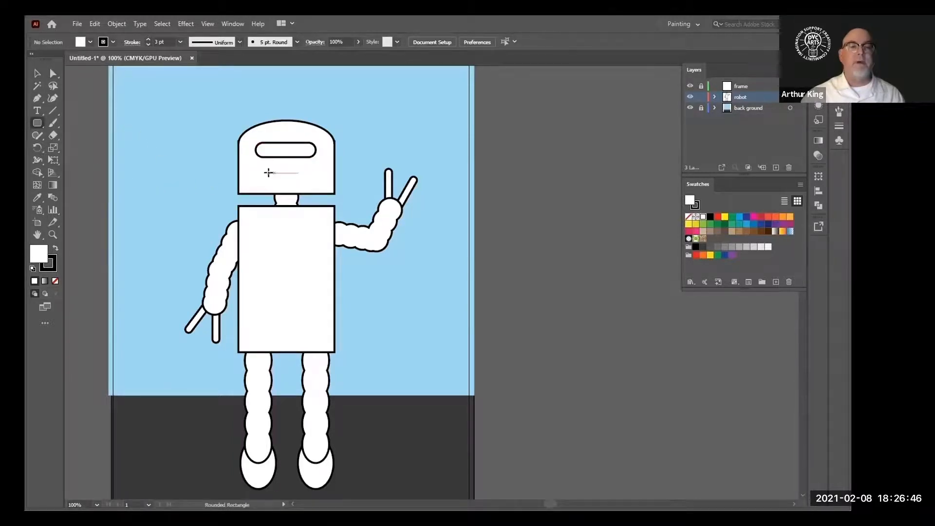
drag(268, 174, 304, 178)
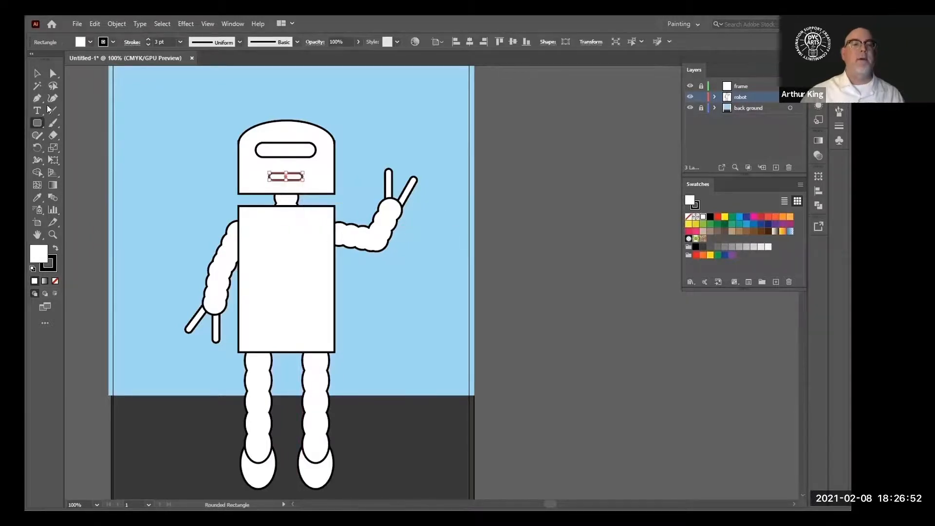
click(37, 73)
click(162, 152)
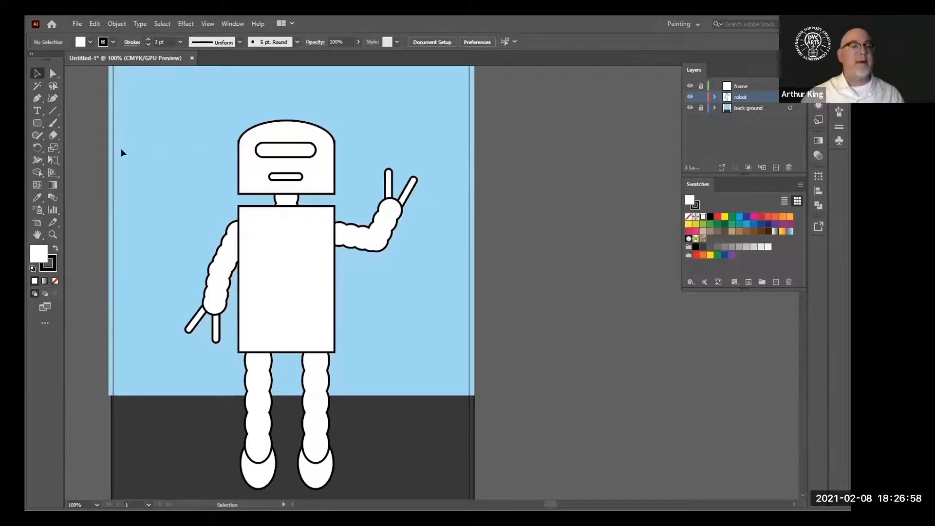
Draw a small rounded rectangle ear against the left side of the robot's head
scroll(68, 134, up, 1)
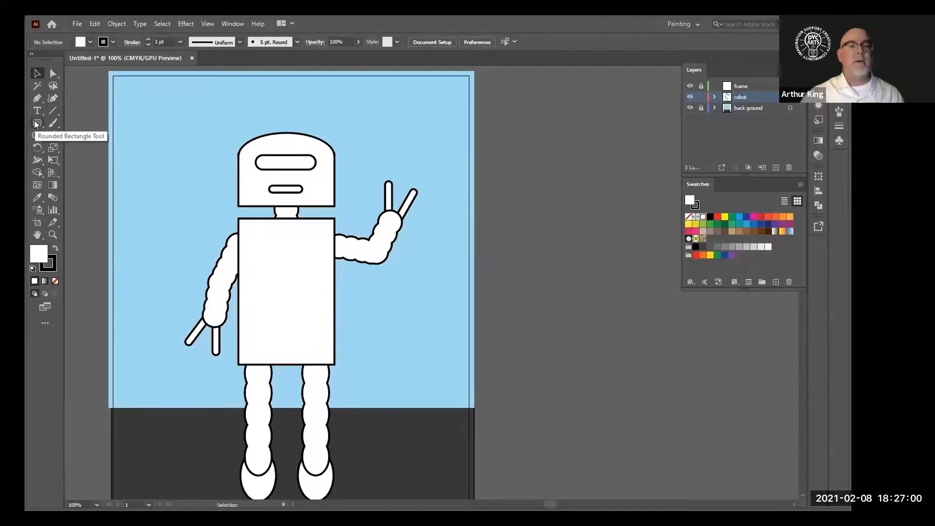
click(36, 123)
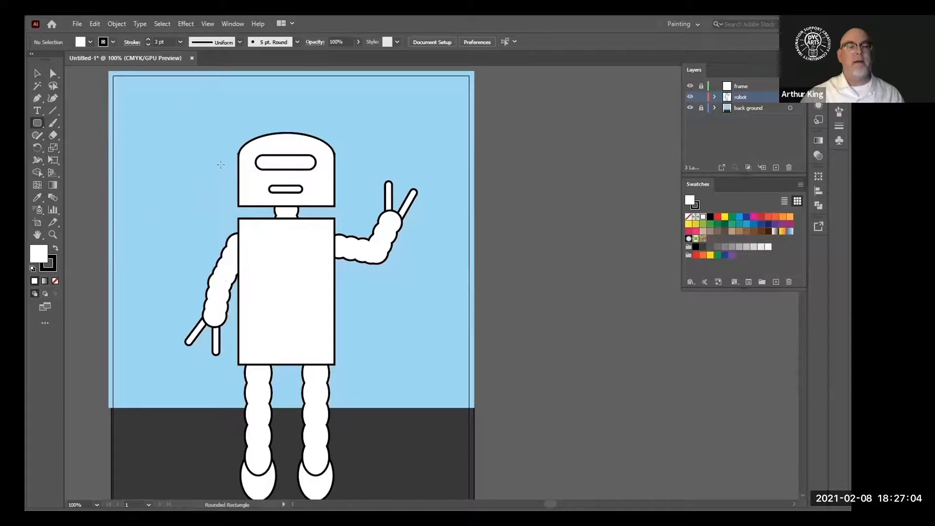
drag(222, 166, 248, 182)
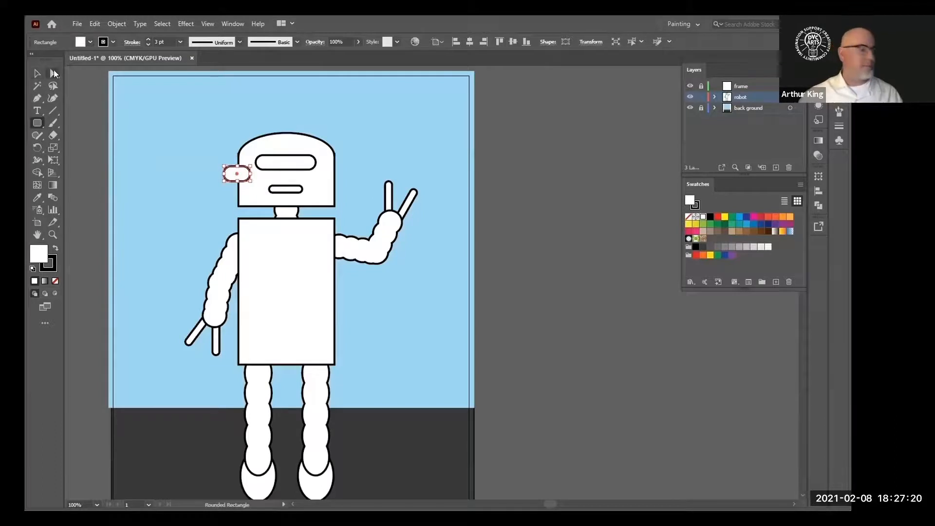
Duplicate the ear across to the right side of the head
click(53, 73)
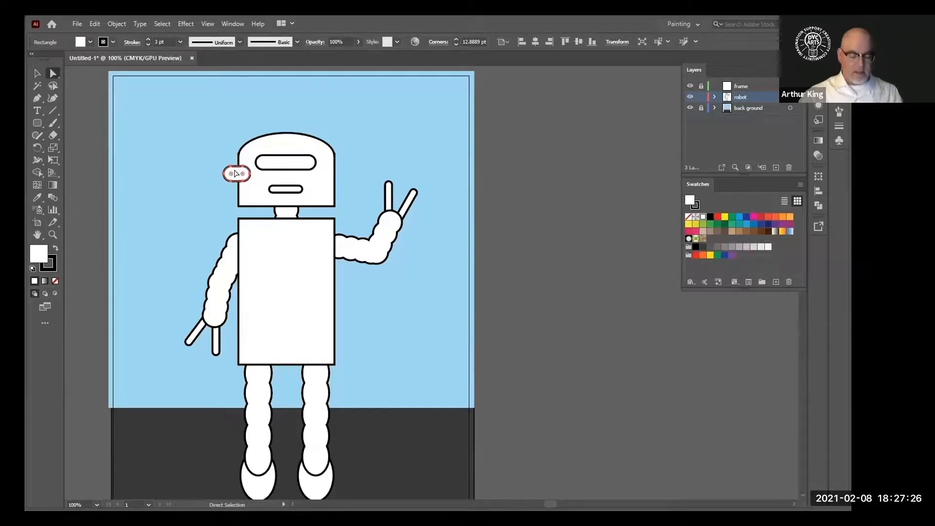
key(alt)
drag(236, 173, 334, 174)
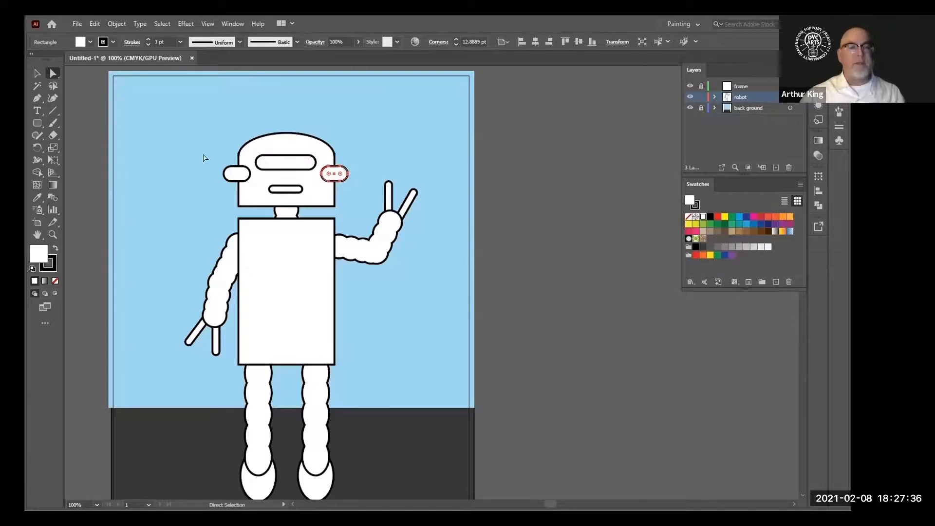
Send both ears to the back so they sit behind the head
shift+click(243, 175)
right_click(243, 175)
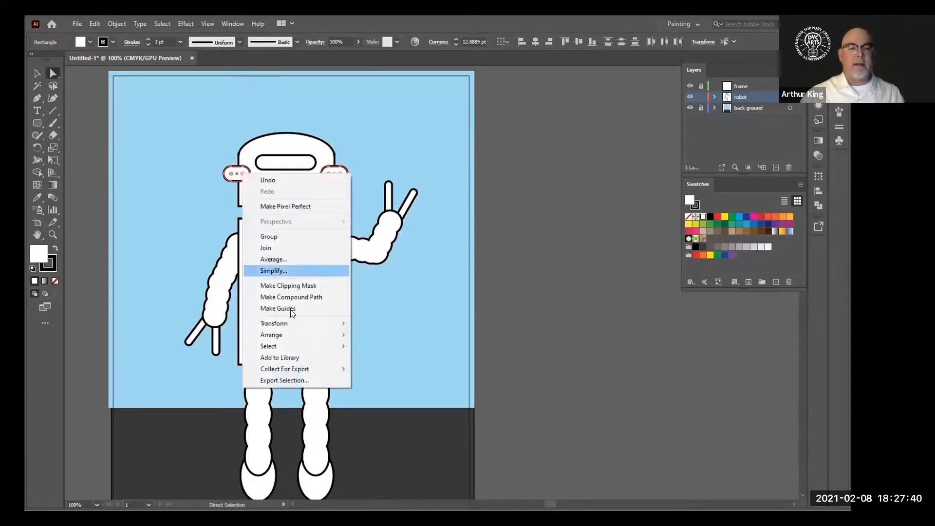
mouse_move(301, 336)
click(404, 370)
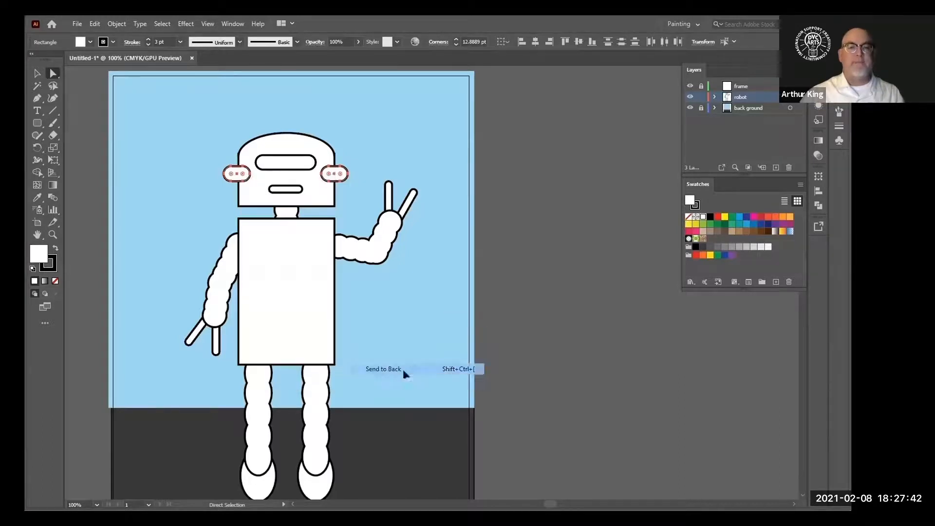
click(490, 242)
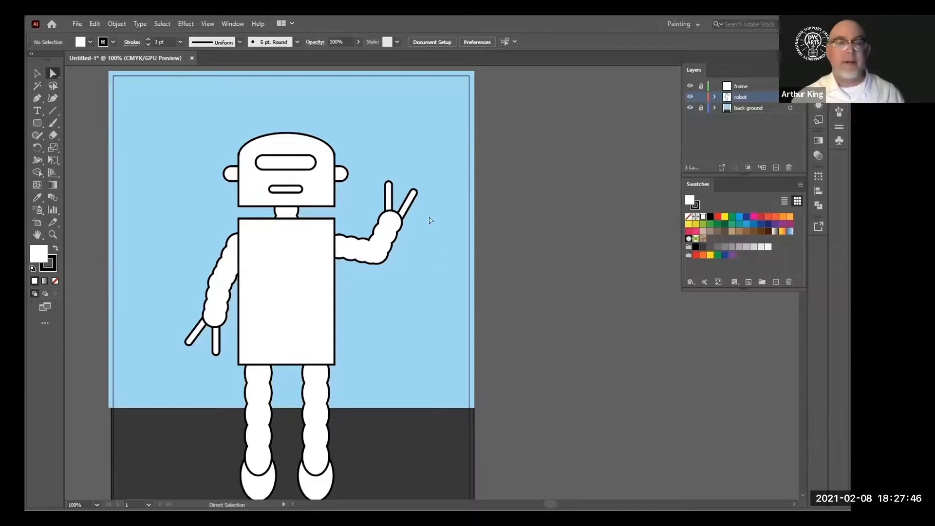
Fill the robot's head with red
scroll(197, 115, down, 1)
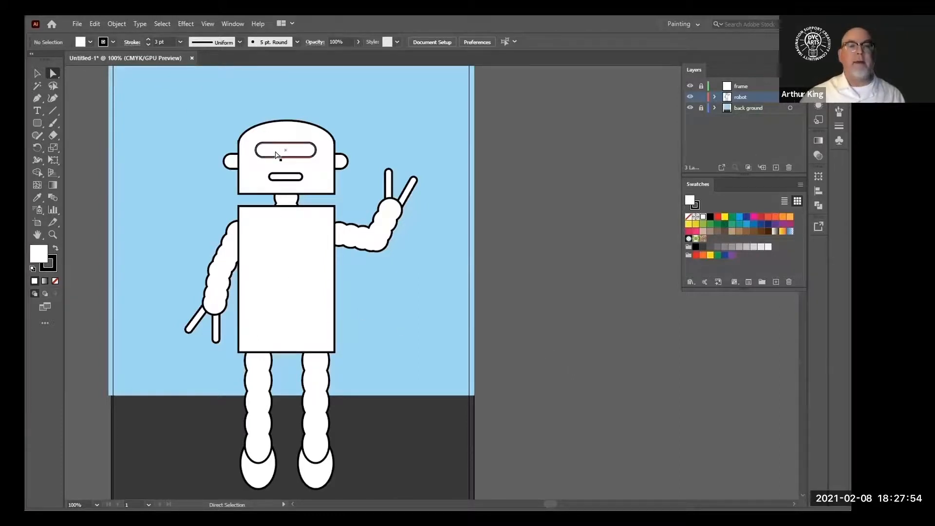
click(320, 141)
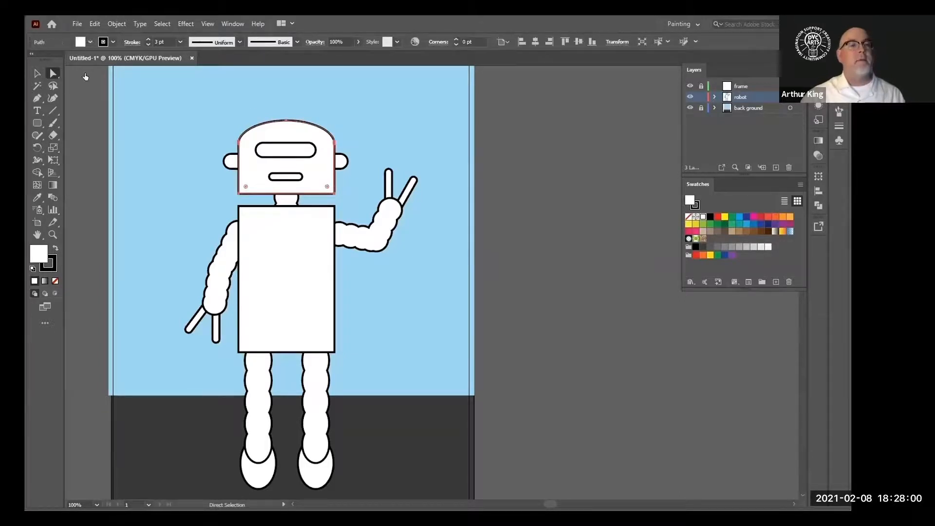
click(90, 41)
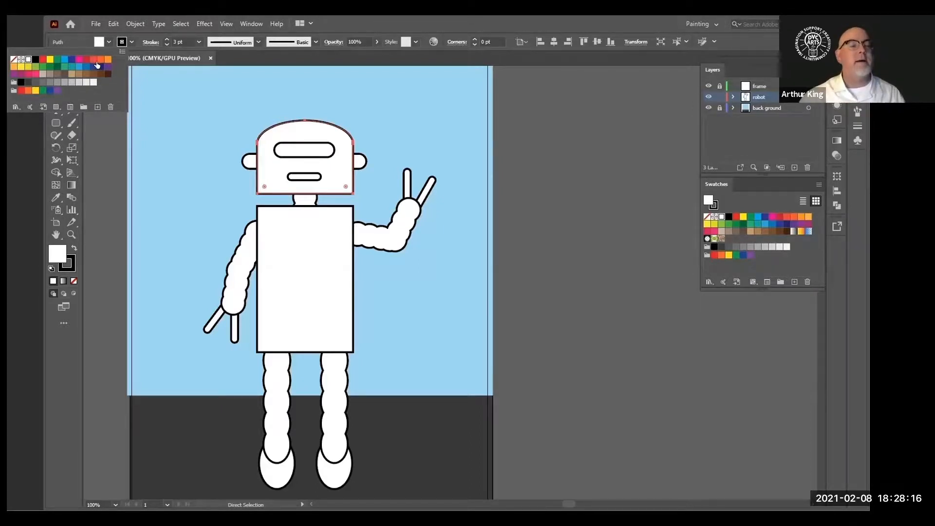
click(43, 59)
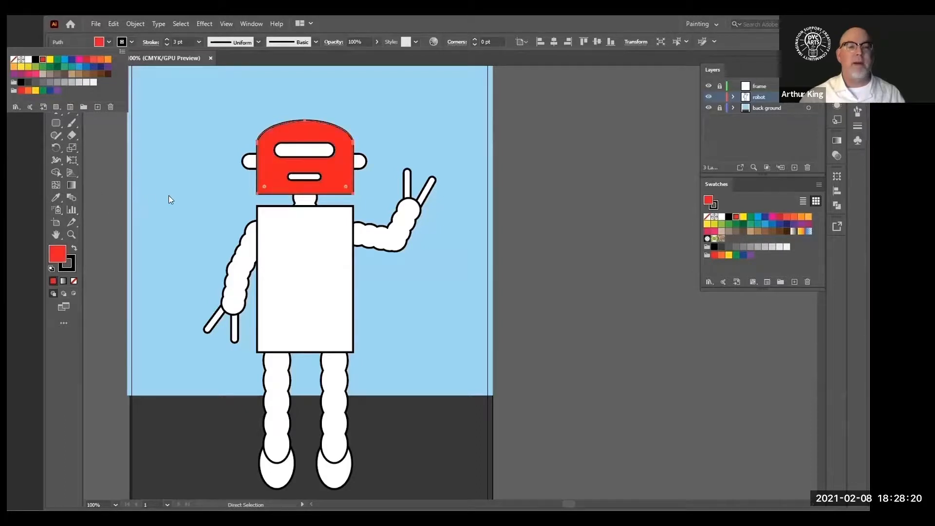
click(307, 266)
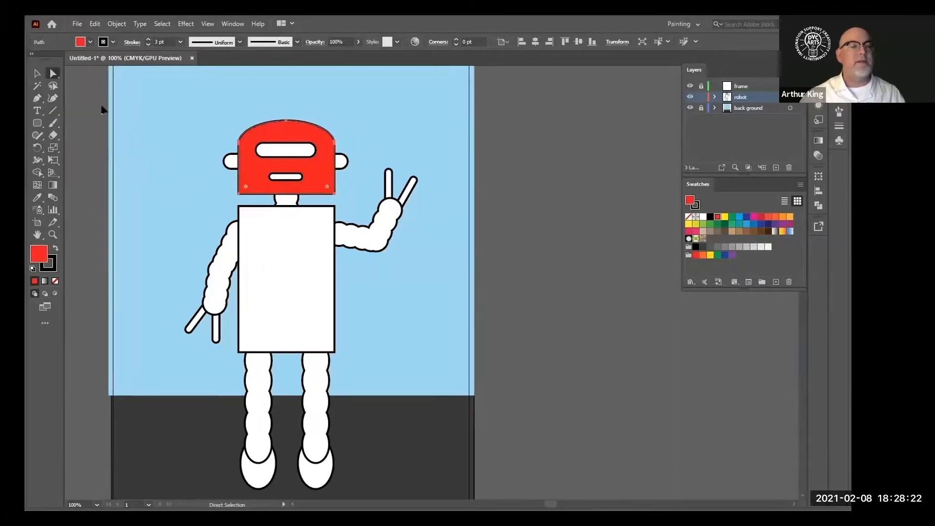
click(90, 43)
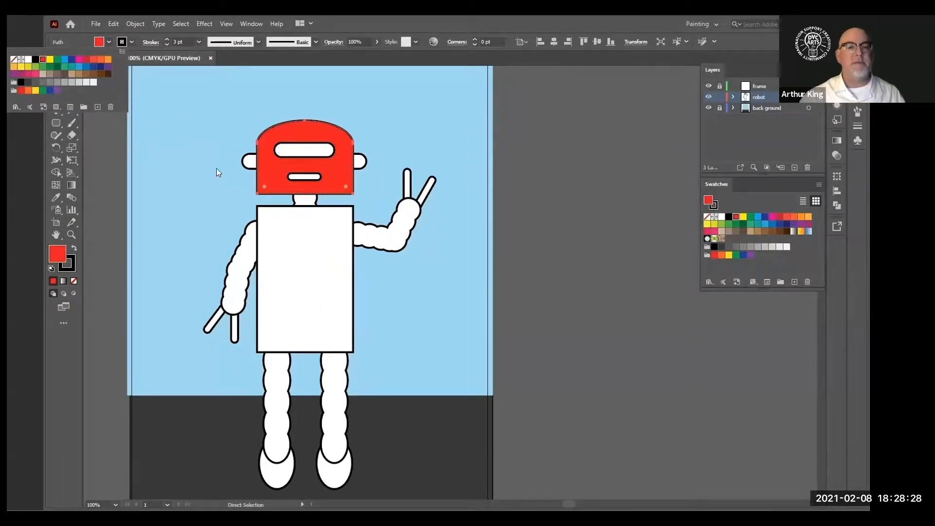
click(162, 140)
click(162, 140)
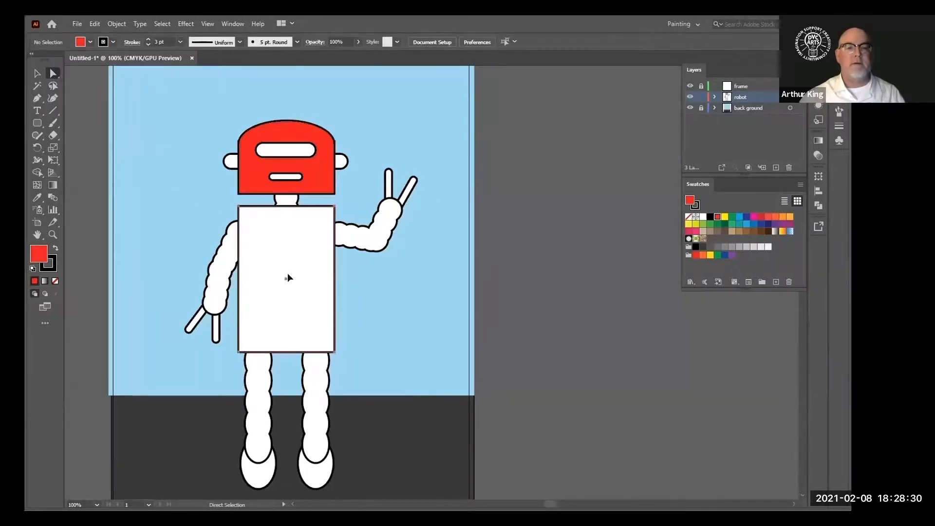
Fill the body rectangle with red
click(307, 275)
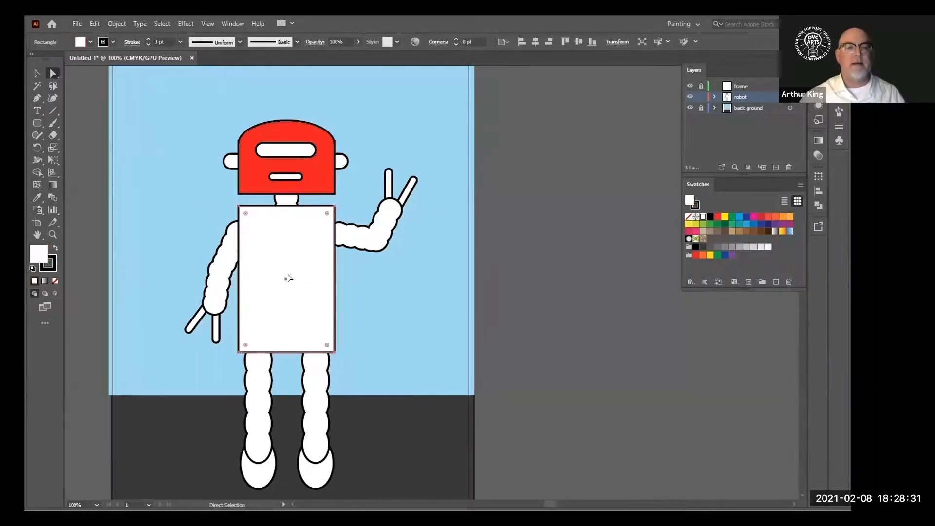
click(81, 42)
click(42, 59)
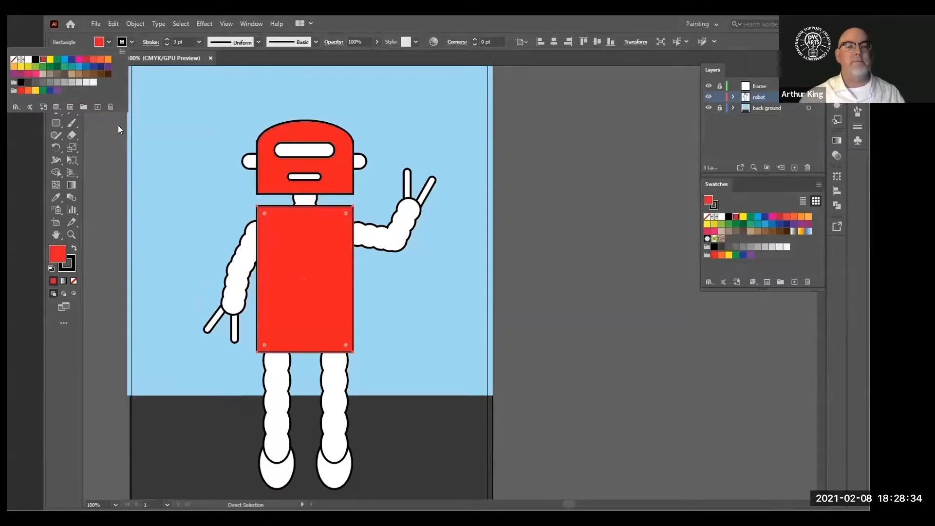
click(163, 201)
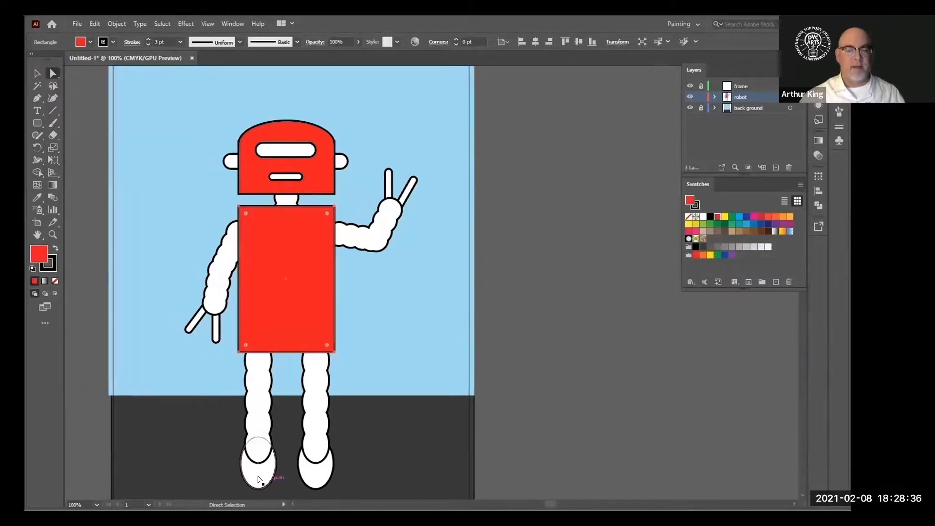
Select both feet and fill them with red
click(271, 483)
shift+click(311, 475)
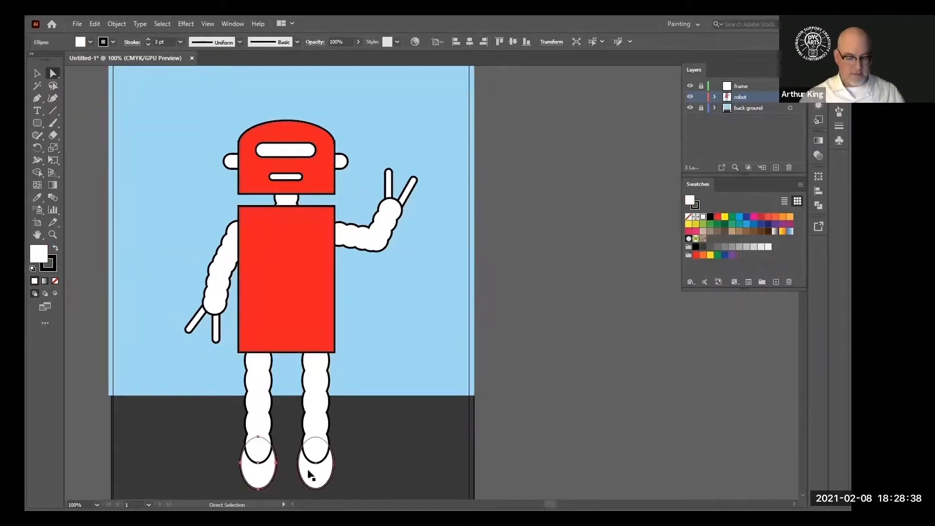
click(89, 41)
click(42, 58)
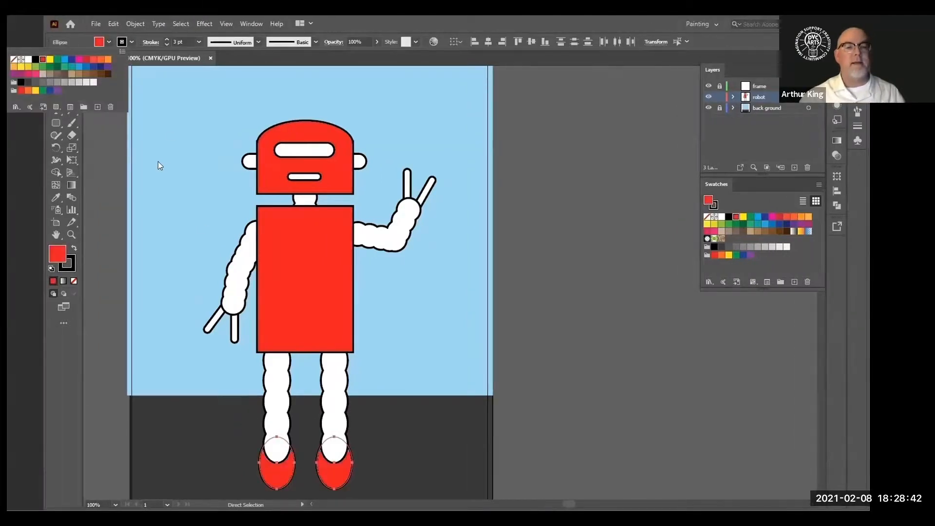
click(146, 409)
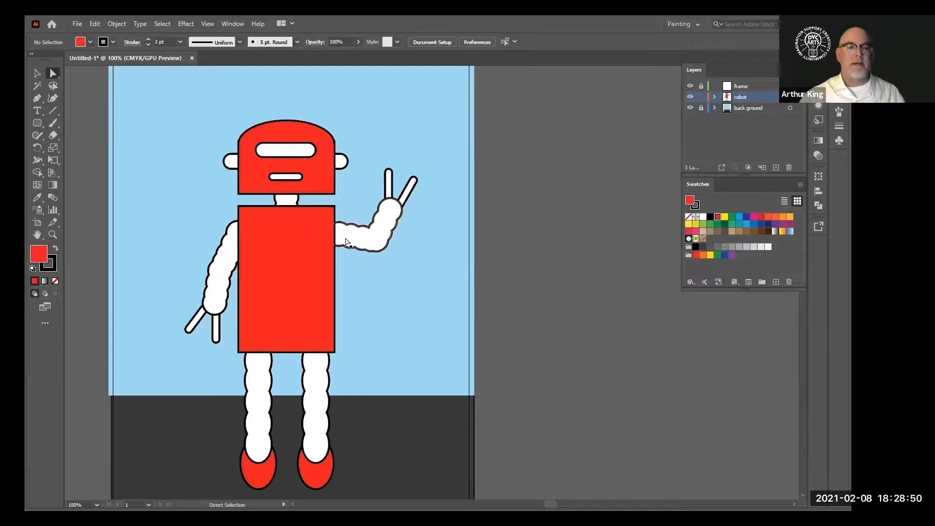
Fill both arms with a light gray swatch
click(112, 43)
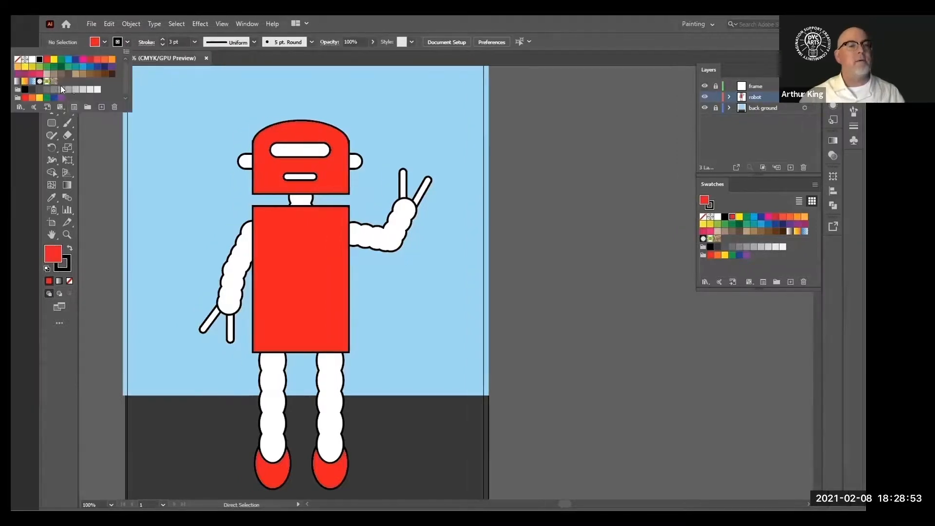
click(90, 89)
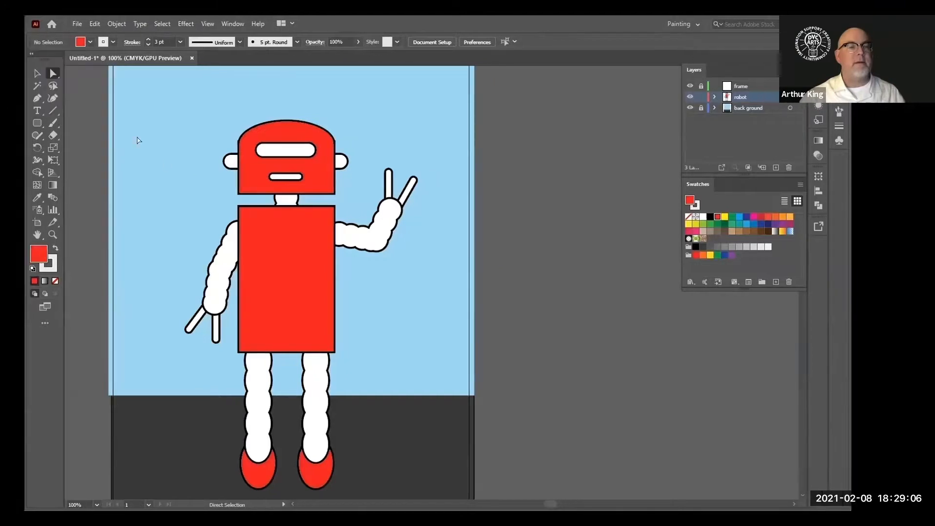
click(206, 248)
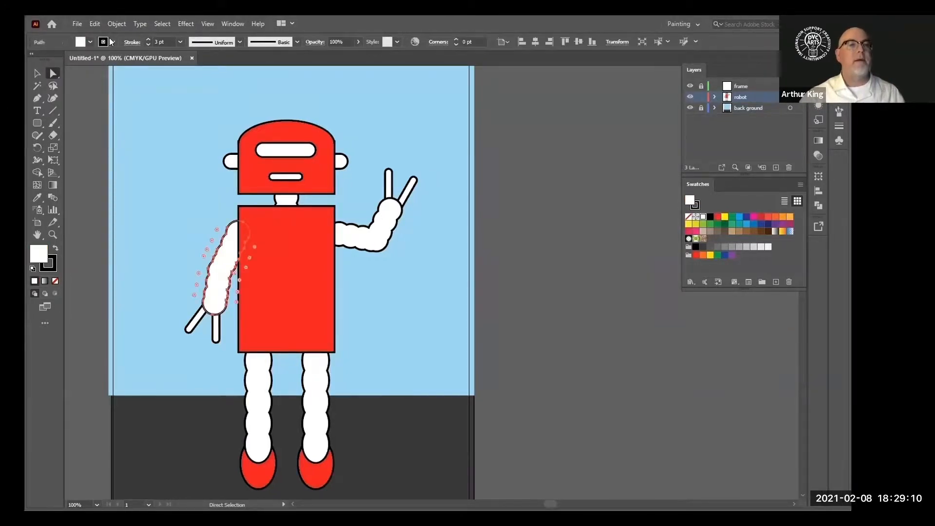
click(91, 43)
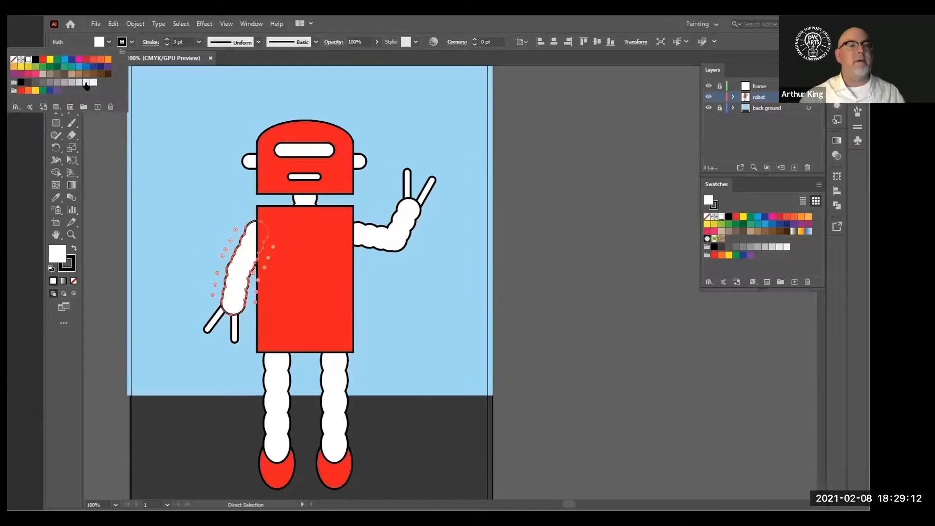
click(67, 82)
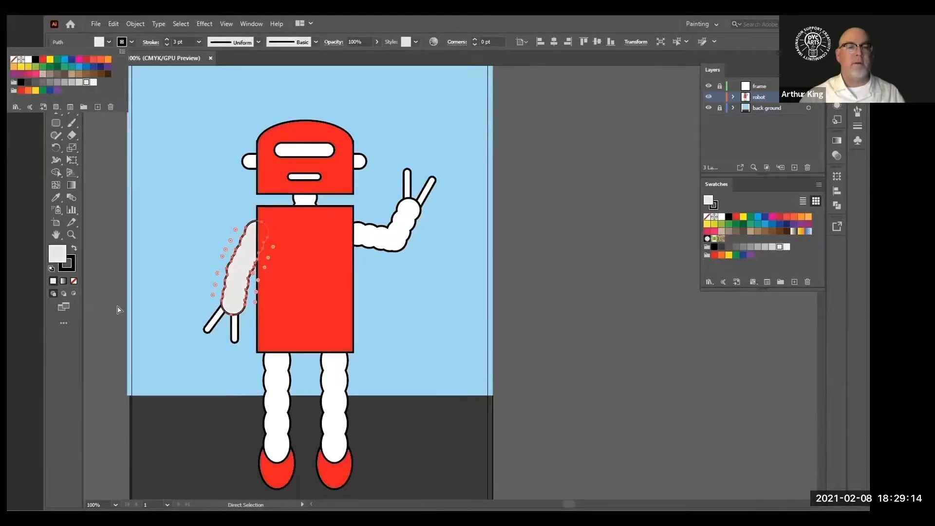
click(186, 205)
click(362, 240)
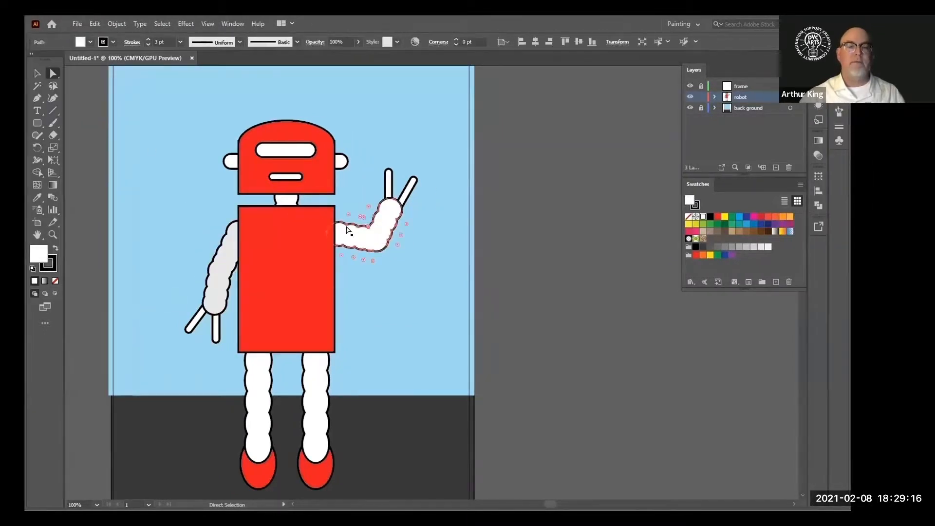
click(91, 42)
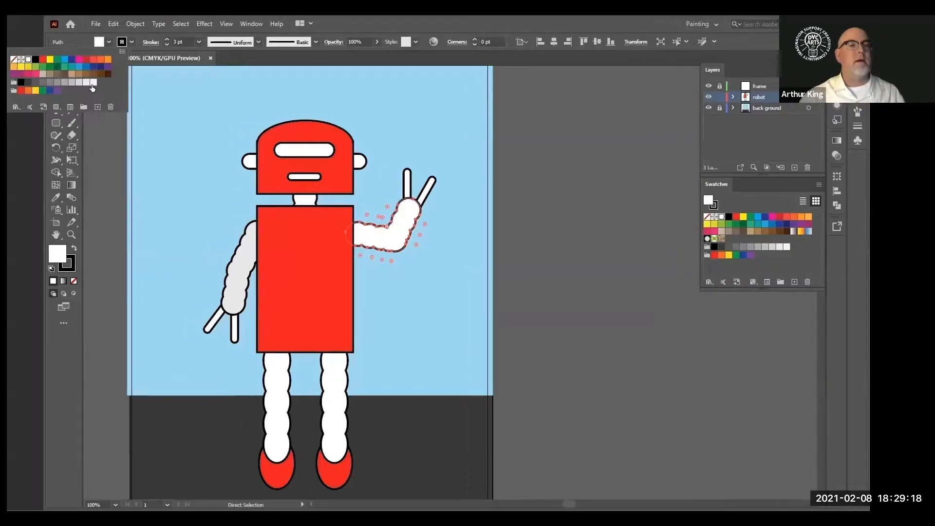
click(67, 82)
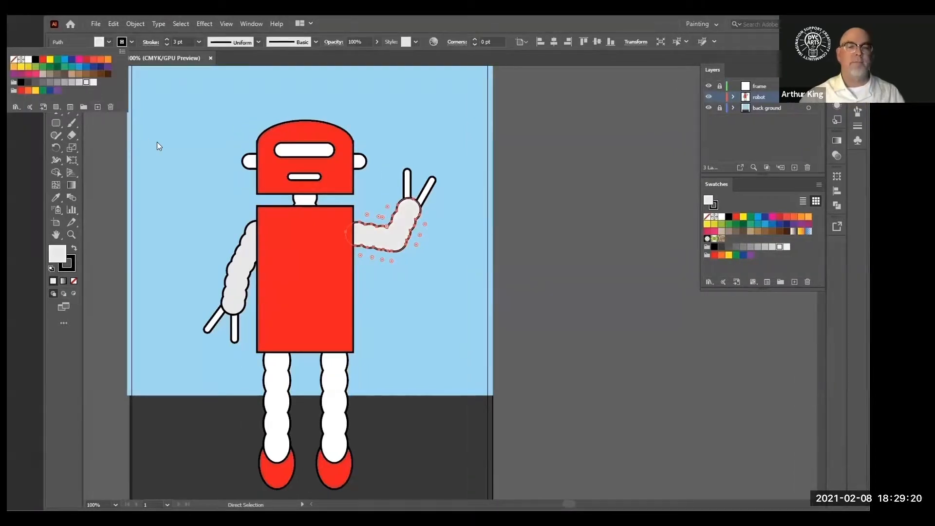
click(157, 228)
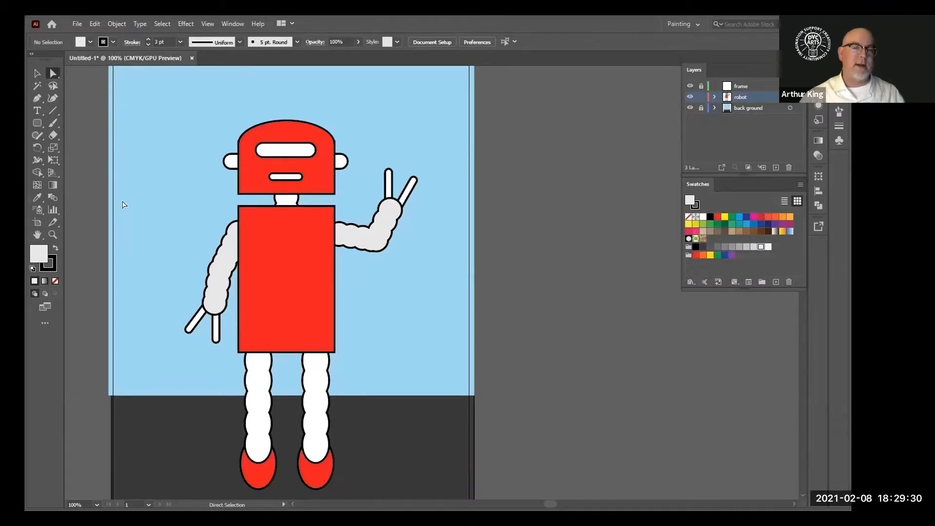
Select the feet, body and head together and recolor their fill orange
click(267, 476)
shift+click(314, 476)
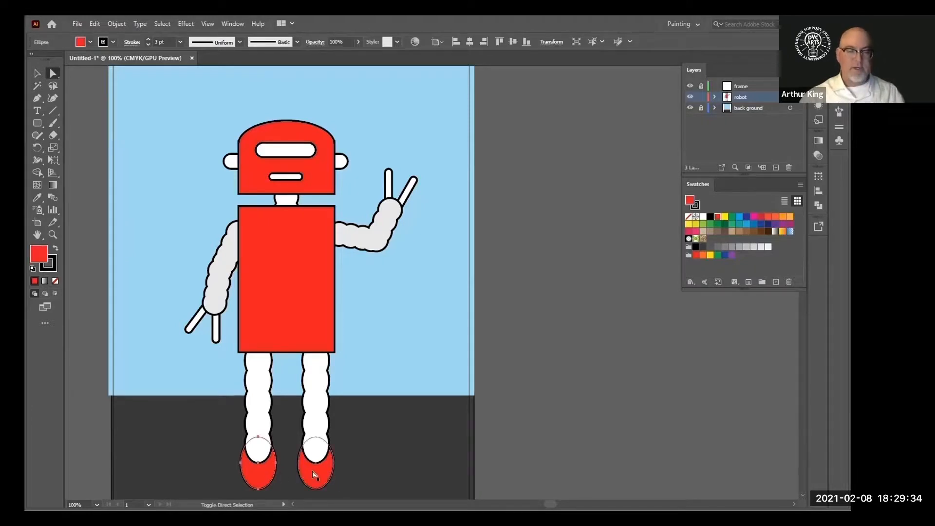
shift+click(279, 296)
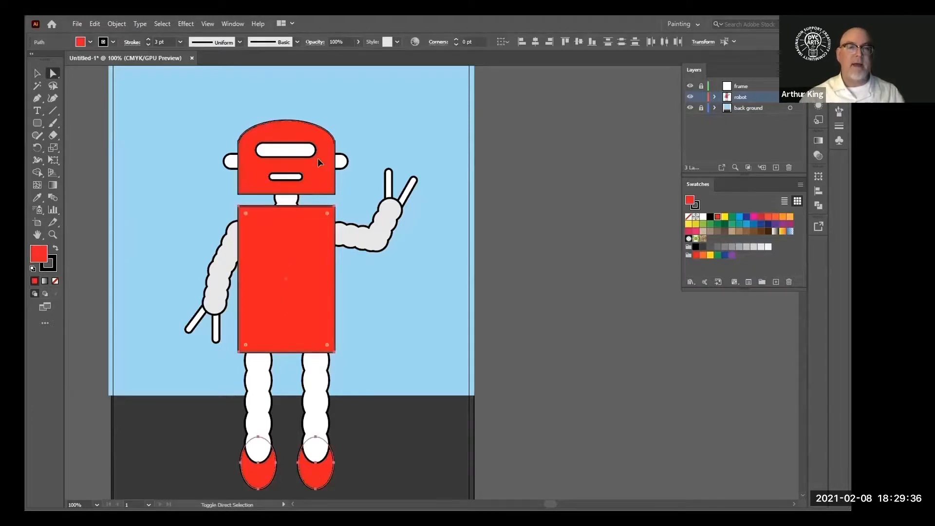
shift+click(319, 162)
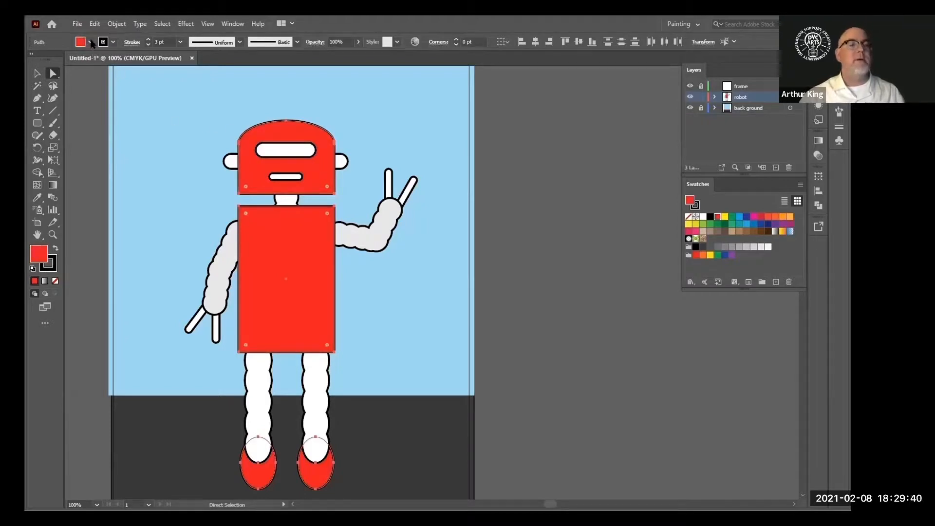
click(113, 42)
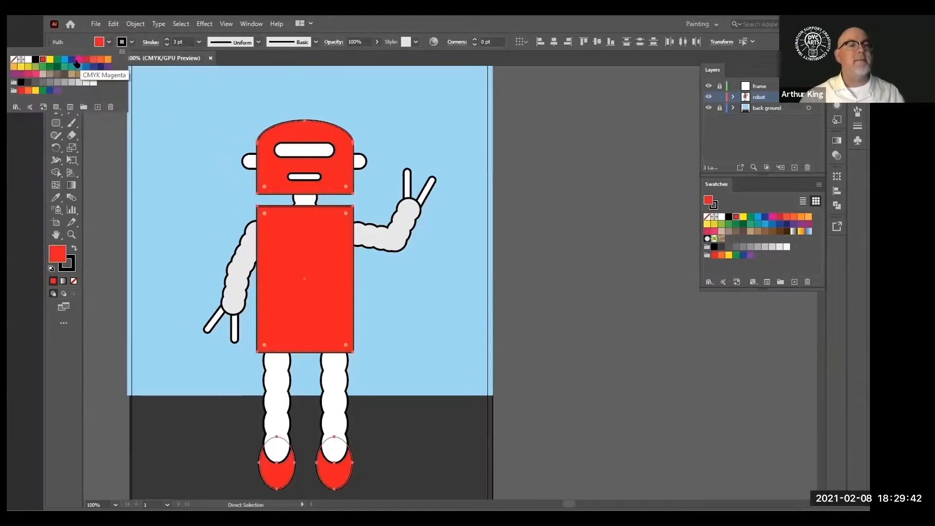
click(108, 61)
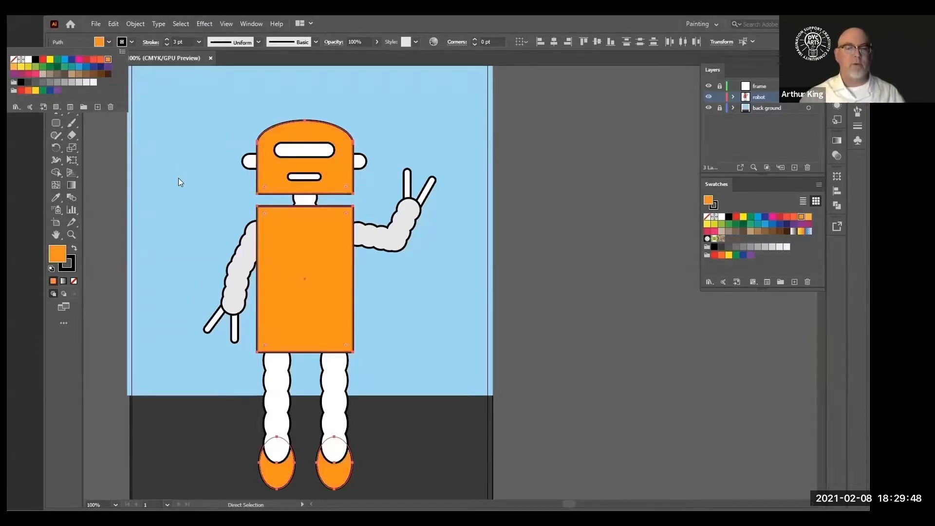
Select both feet and nudge them upward slightly so they sit higher under the legs
click(148, 374)
click(178, 388)
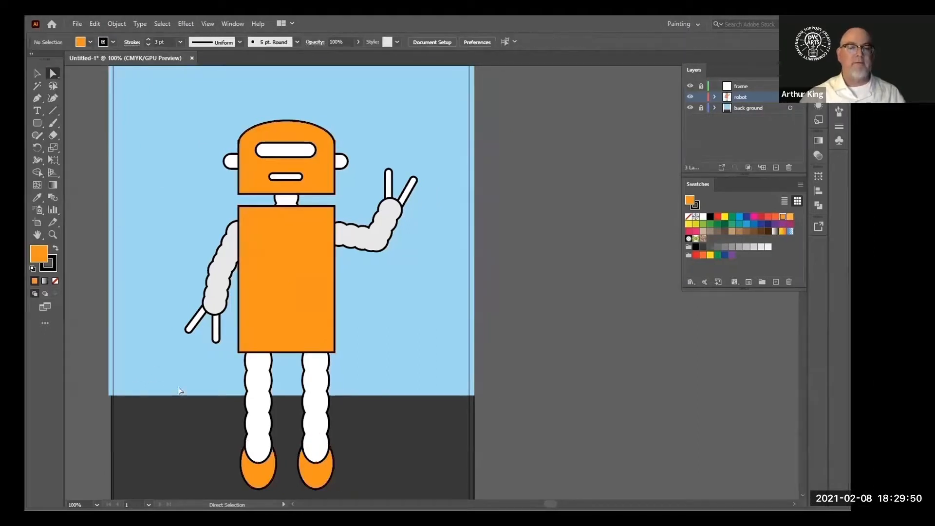
click(256, 477)
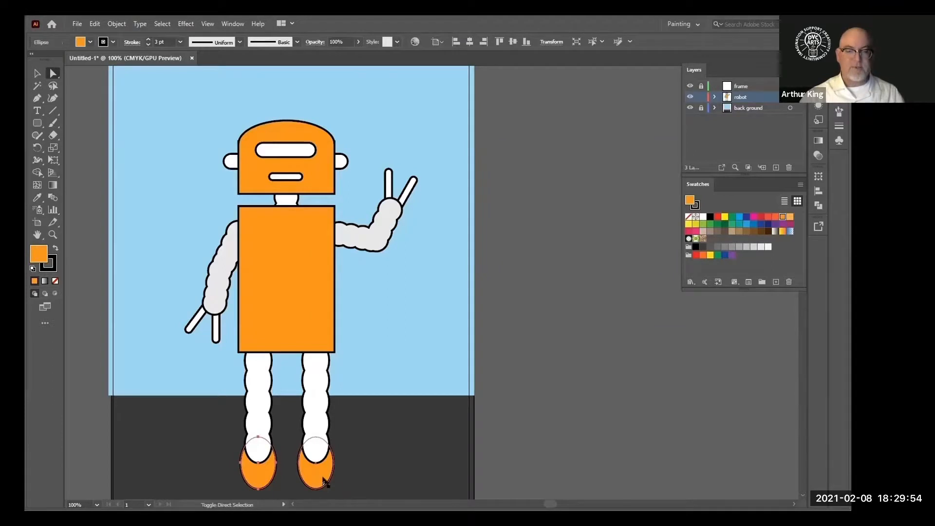
shift+click(320, 478)
key(Up)
key(Up)
key(Up)
key(Up)
key(Up)
key(Up)
key(Up)
key(Up)
key(Up)
key(Up)
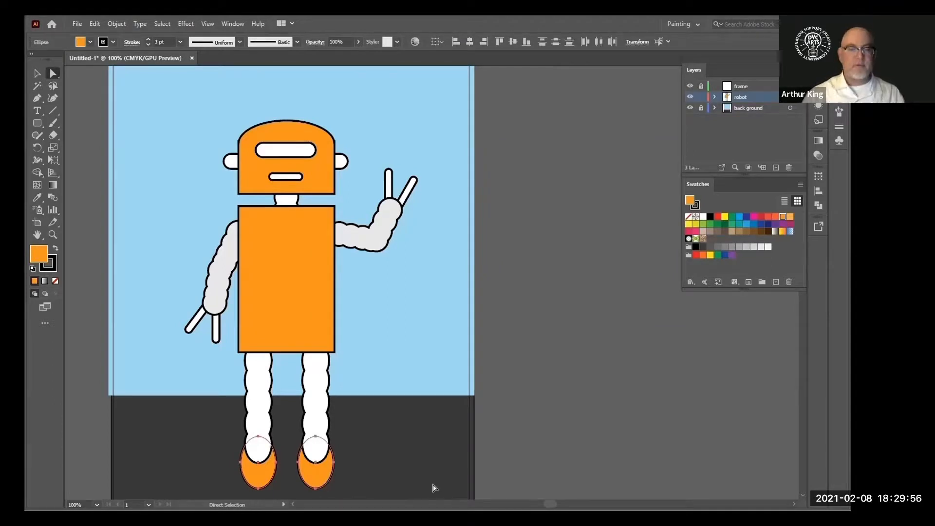
key(Up)
key(Up)
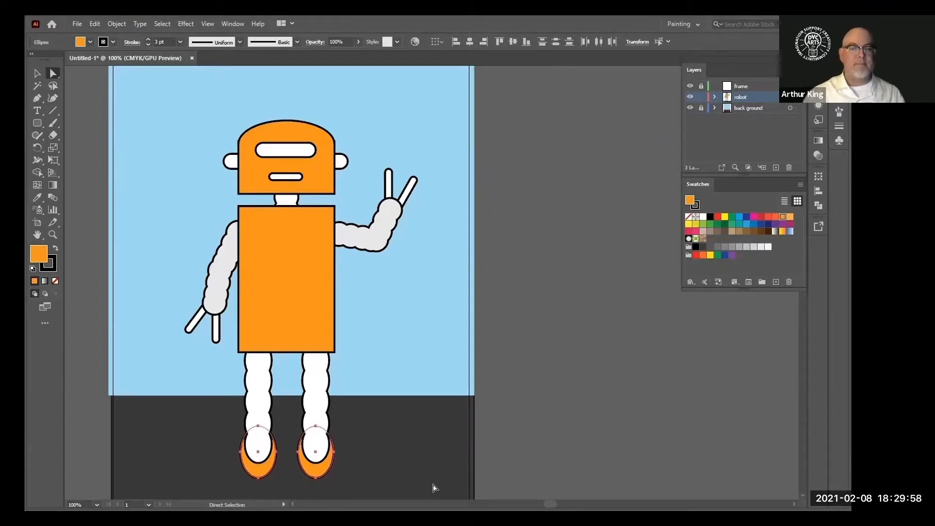
click(423, 459)
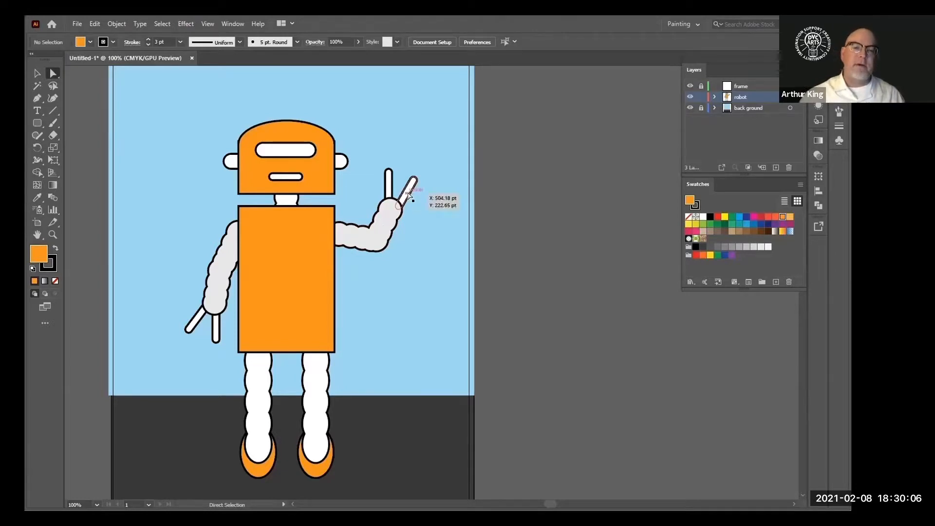
Select all four finger bars and color them orange by sampling the body with the Eyedropper
click(193, 327)
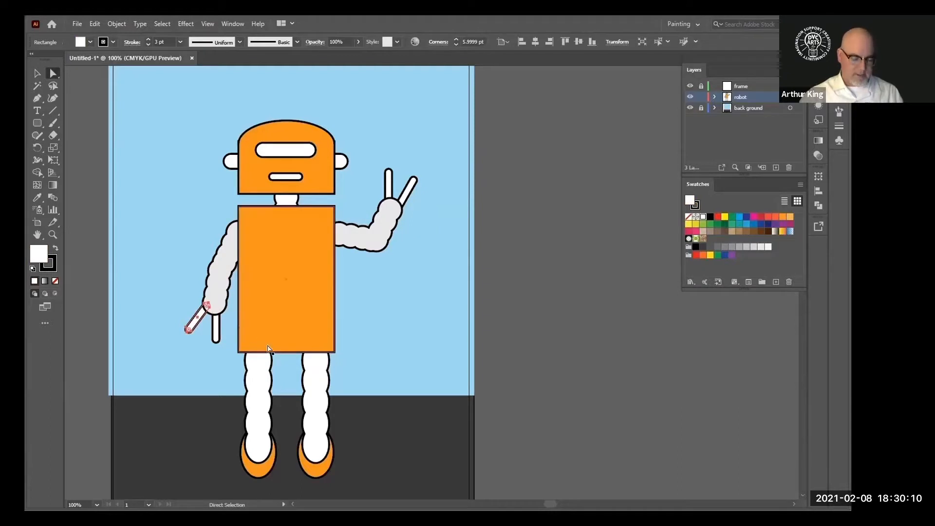
shift+click(215, 325)
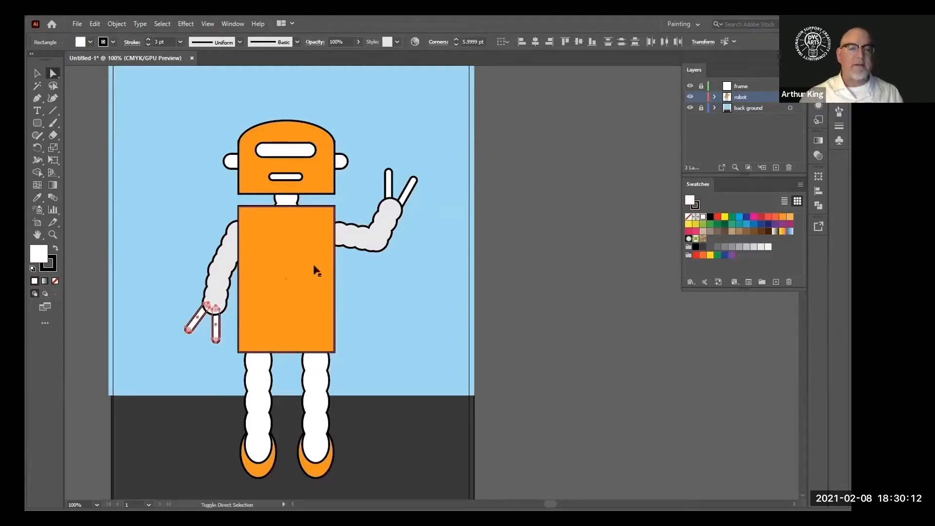
shift+click(392, 179)
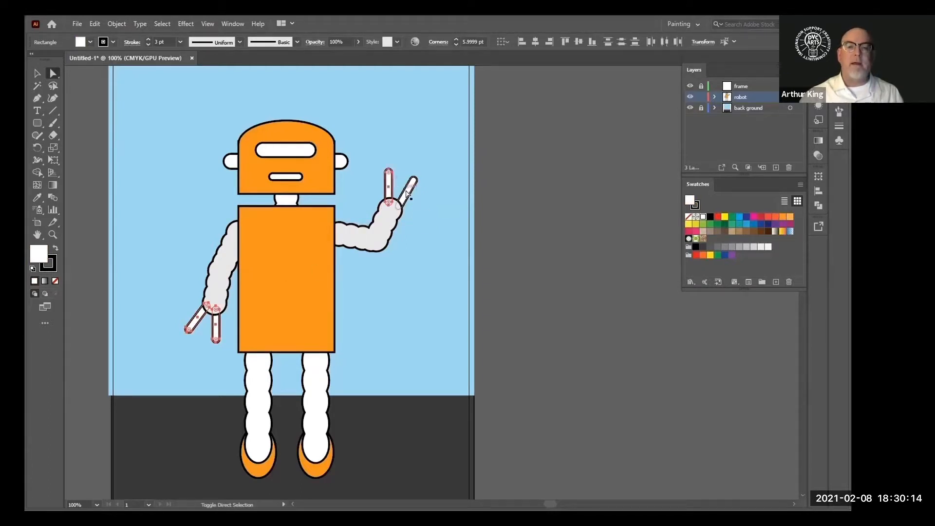
shift+click(411, 185)
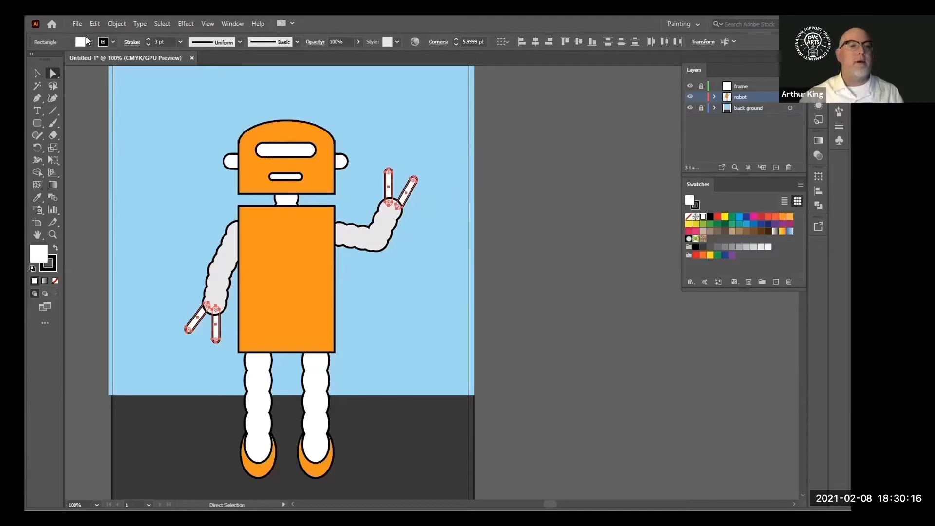
click(33, 199)
click(316, 231)
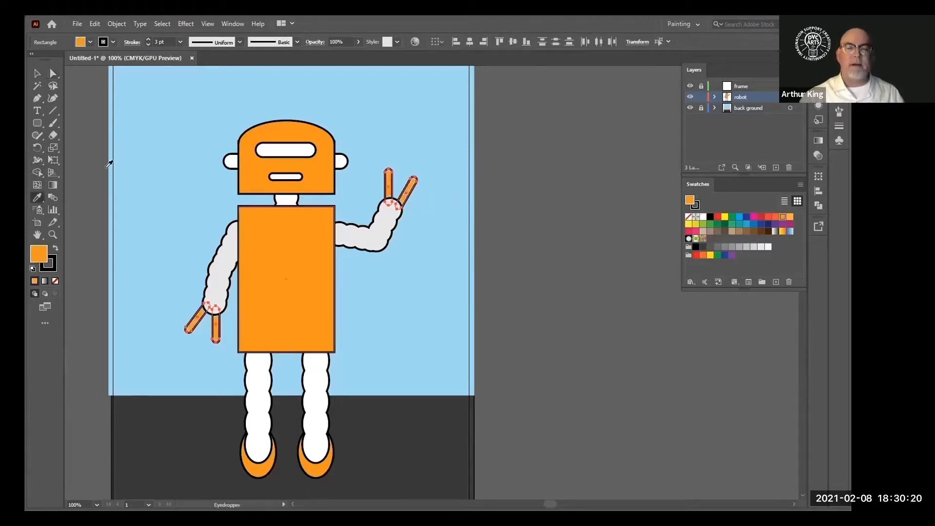
click(53, 73)
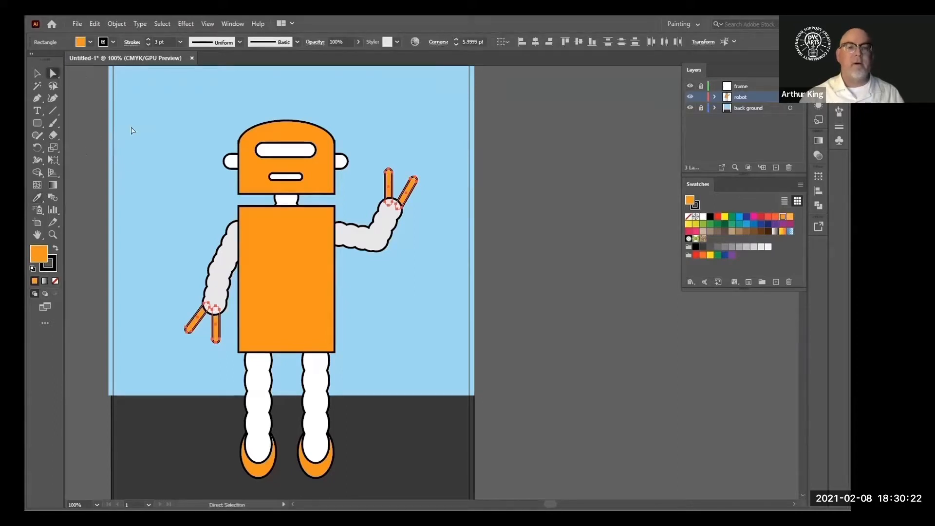
click(115, 247)
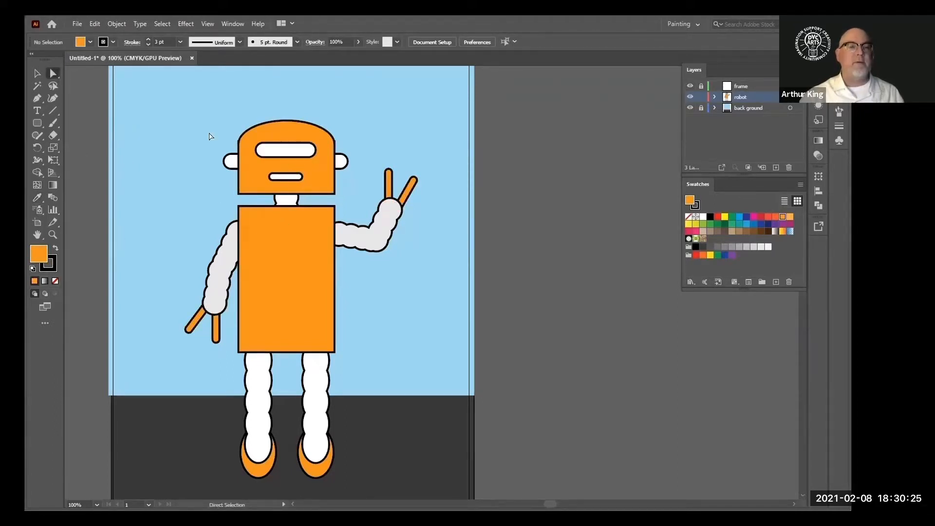
Fill the visor with yellow and the mouth with red
click(285, 151)
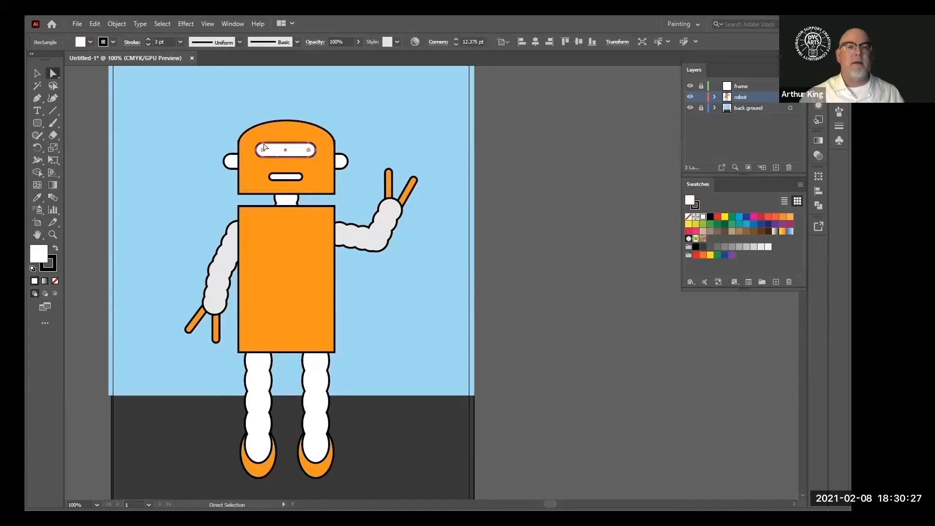
click(50, 60)
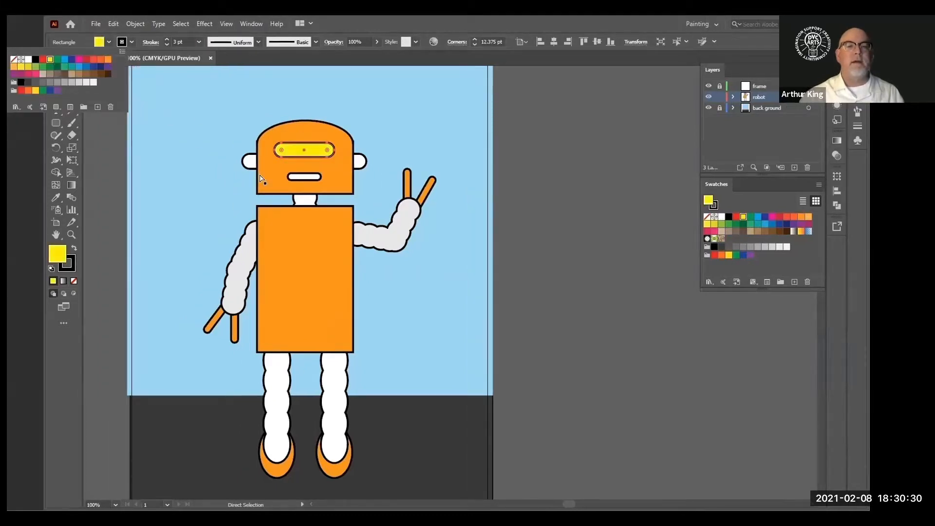
click(298, 177)
click(297, 177)
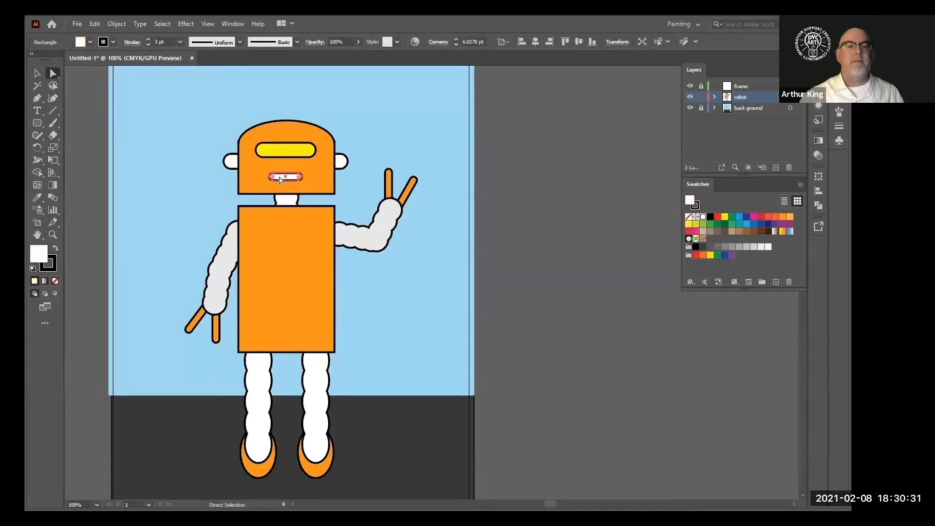
click(91, 42)
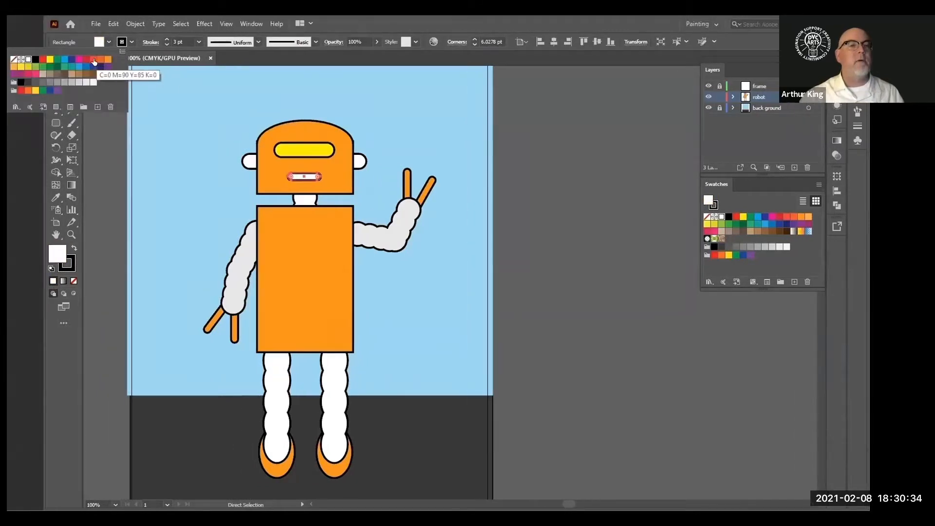
click(93, 60)
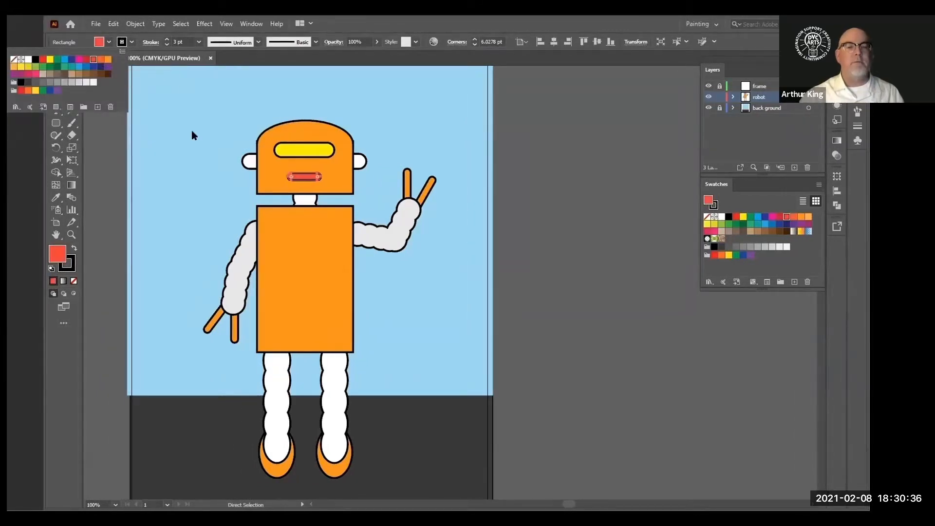
click(147, 188)
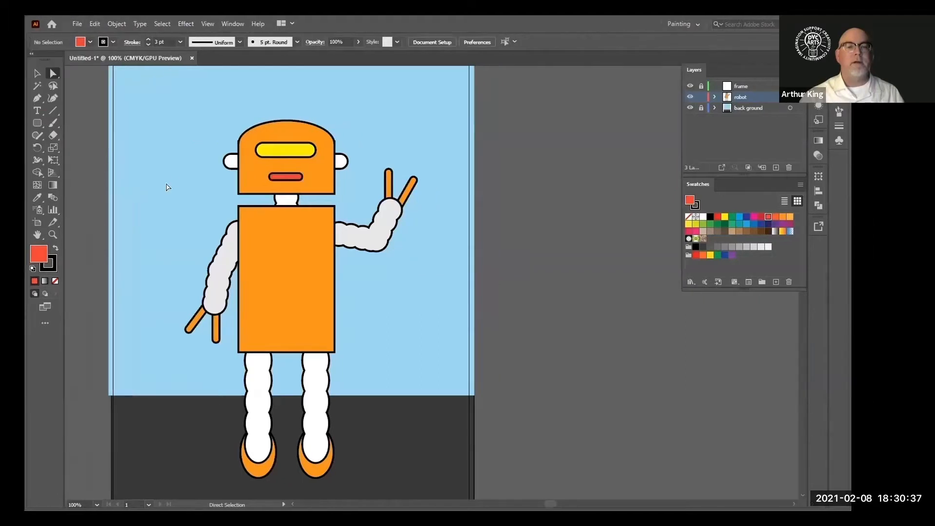
Select both ears and fill them with red
click(230, 161)
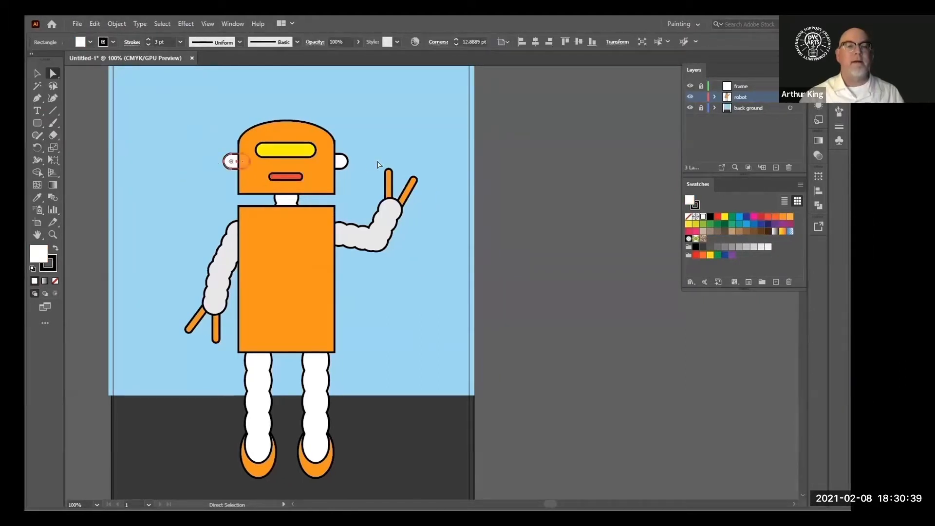
shift+click(343, 161)
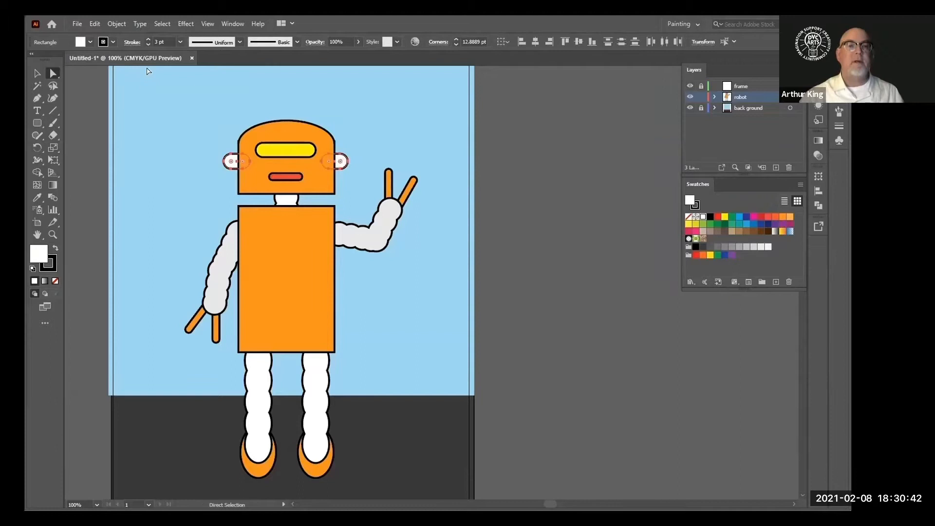
click(89, 42)
click(90, 59)
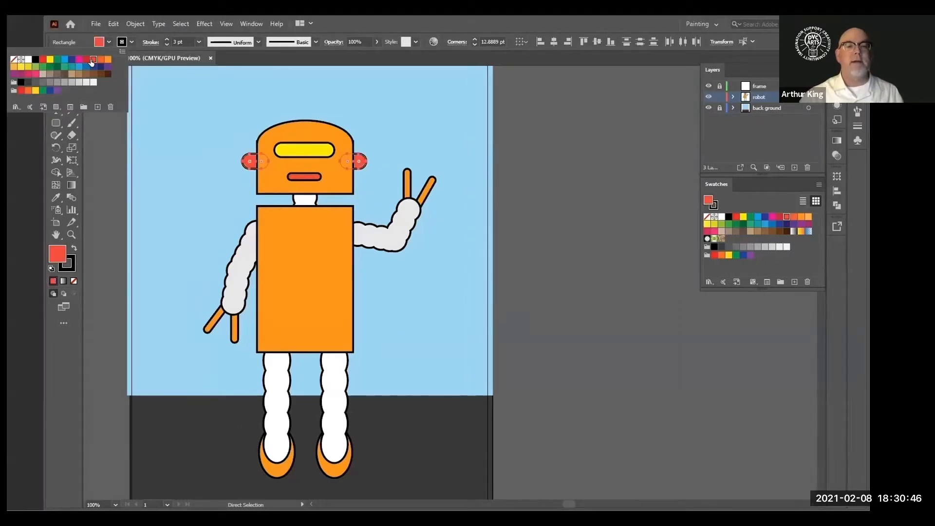
click(151, 255)
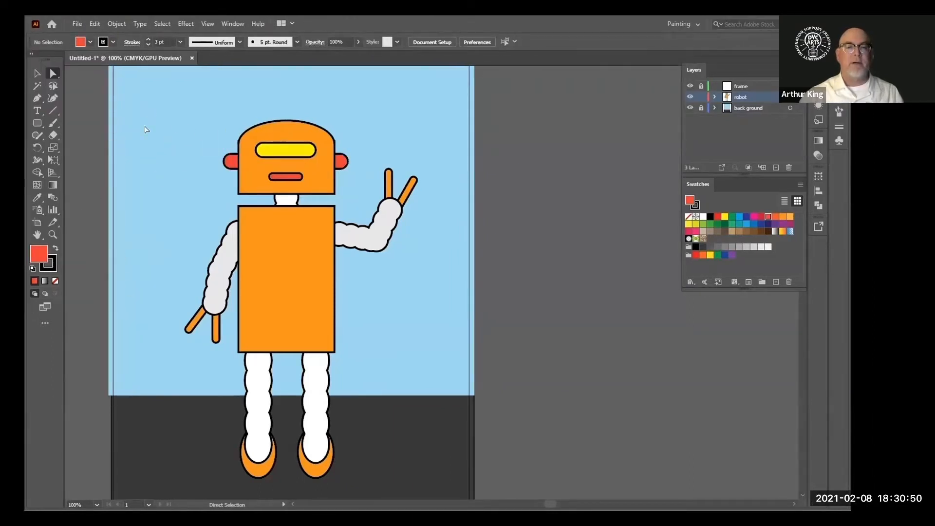
Draw a red circle about 42 pt wide near the upper left of the body with the Ellipse tool
scroll(152, 206, up, 2)
scroll(151, 206, down, 2)
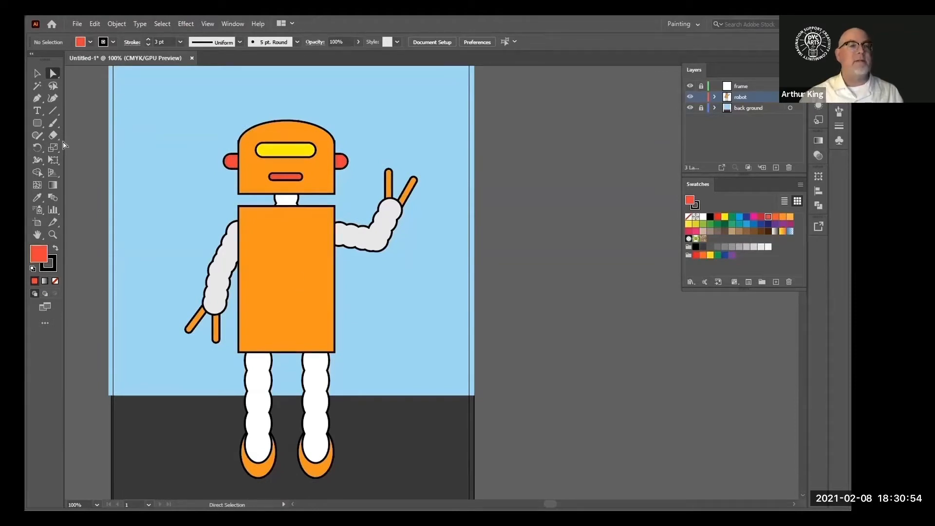
click(35, 121)
drag(35, 123, 74, 145)
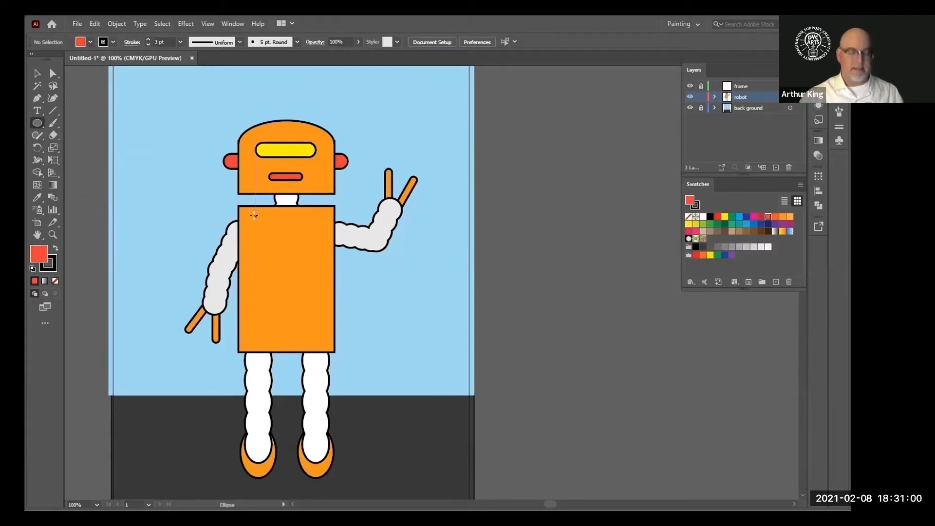
drag(254, 215, 281, 240)
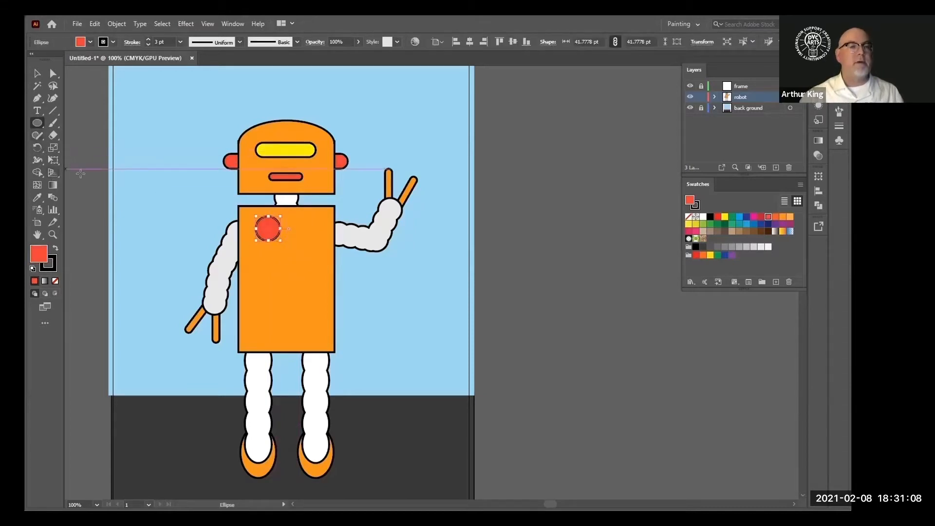
key(a)
click(231, 324)
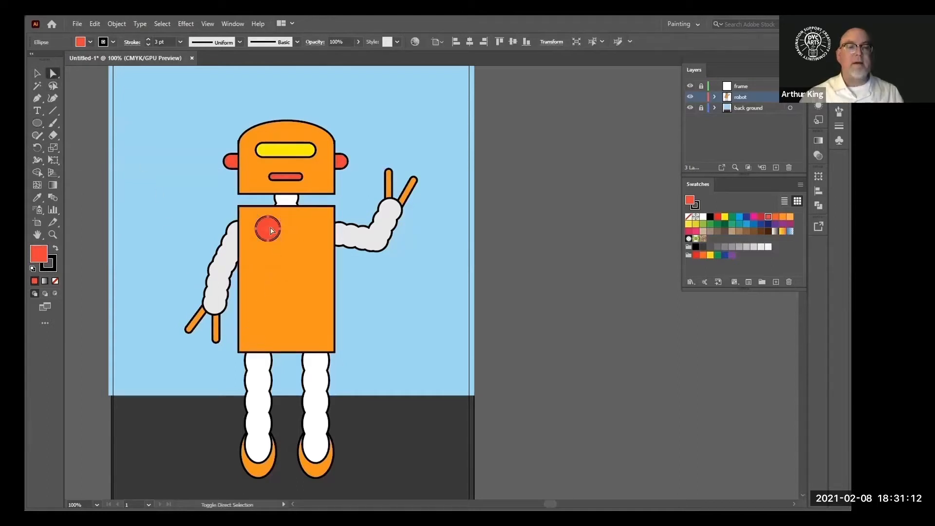
key(ctrl+shift+a)
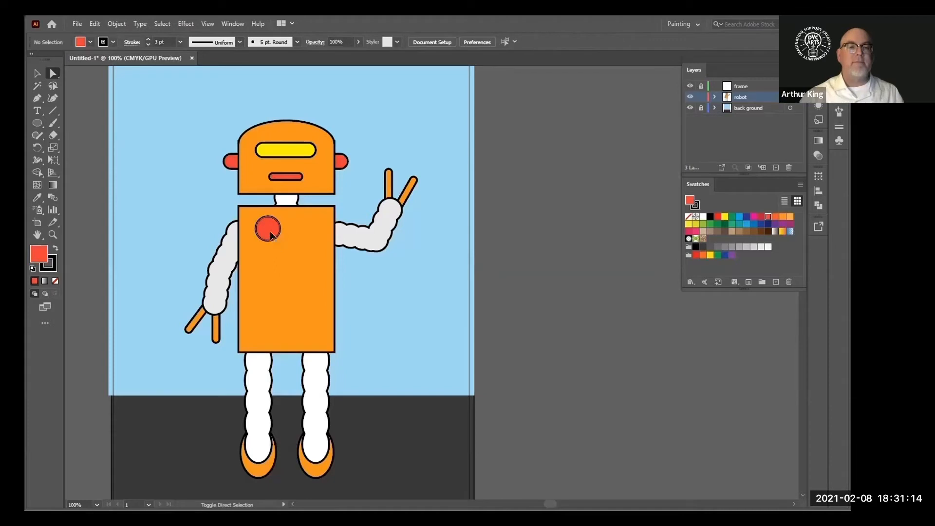
Duplicate the circle twice to form a vertical column of three buttons on the body
drag(271, 235, 271, 258)
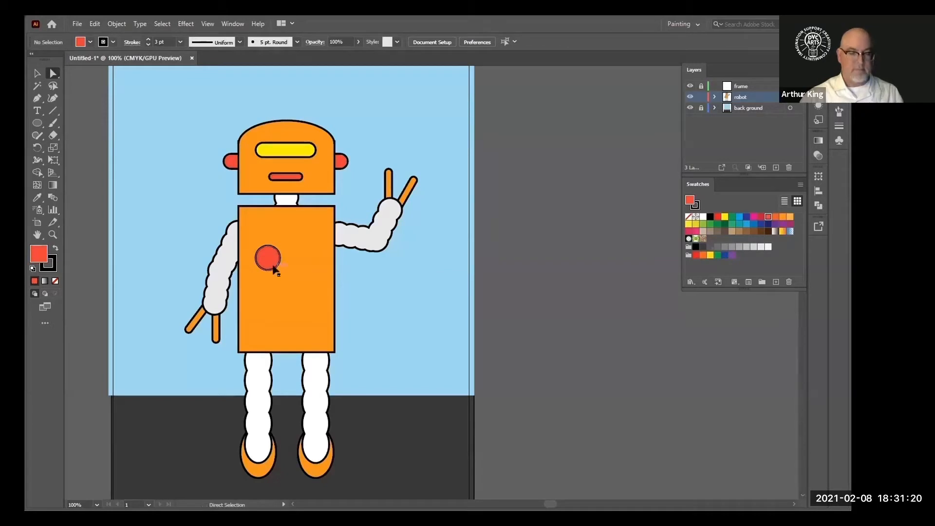
drag(273, 266, 272, 236)
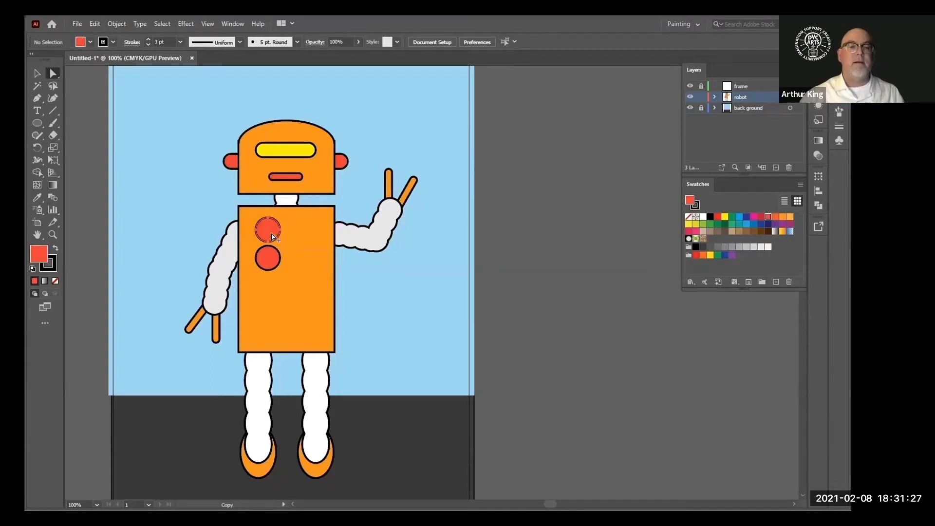
click(274, 311)
click(271, 263)
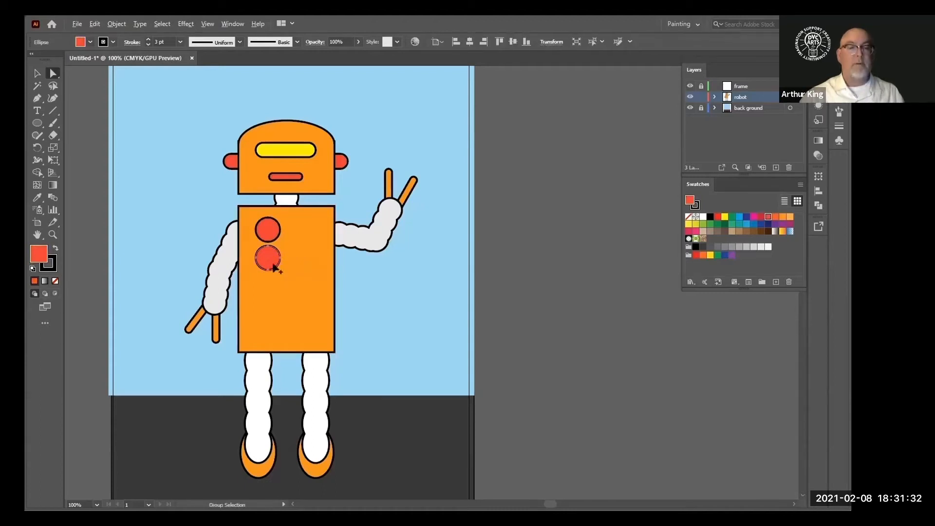
drag(275, 267, 271, 296)
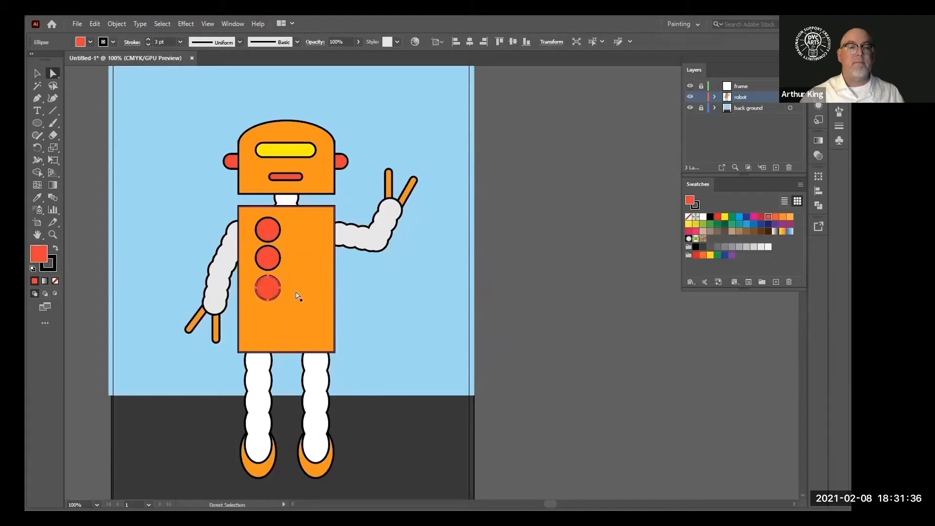
click(379, 295)
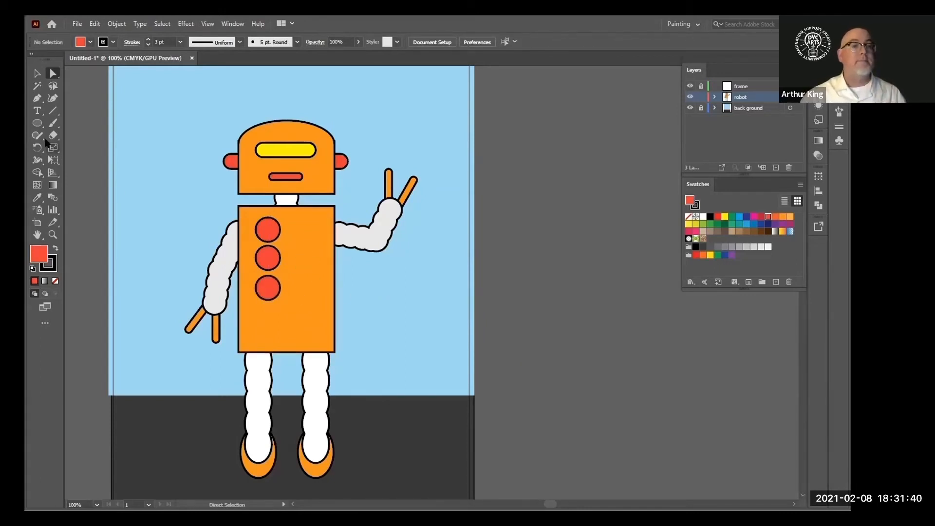
Draw a tall narrow red rectangle beside the buttons on the body
click(35, 124)
drag(33, 122, 84, 123)
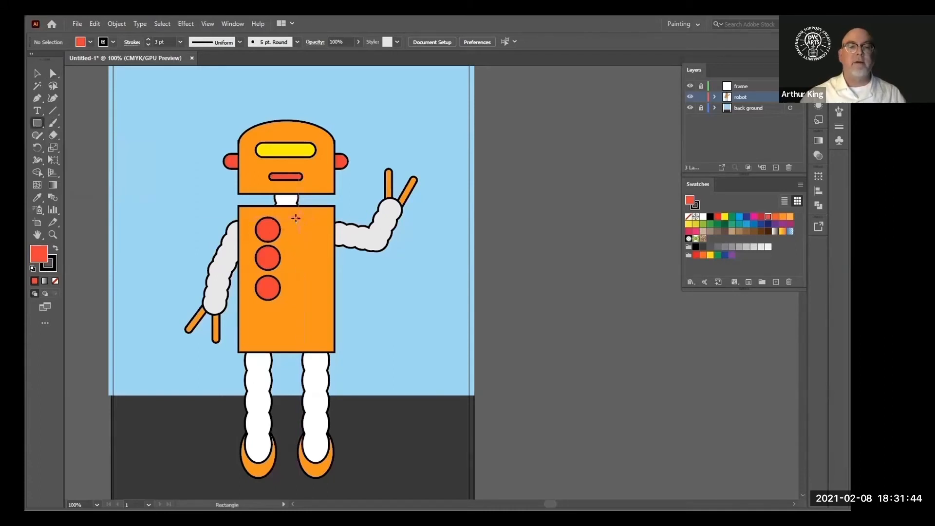
drag(298, 218, 319, 300)
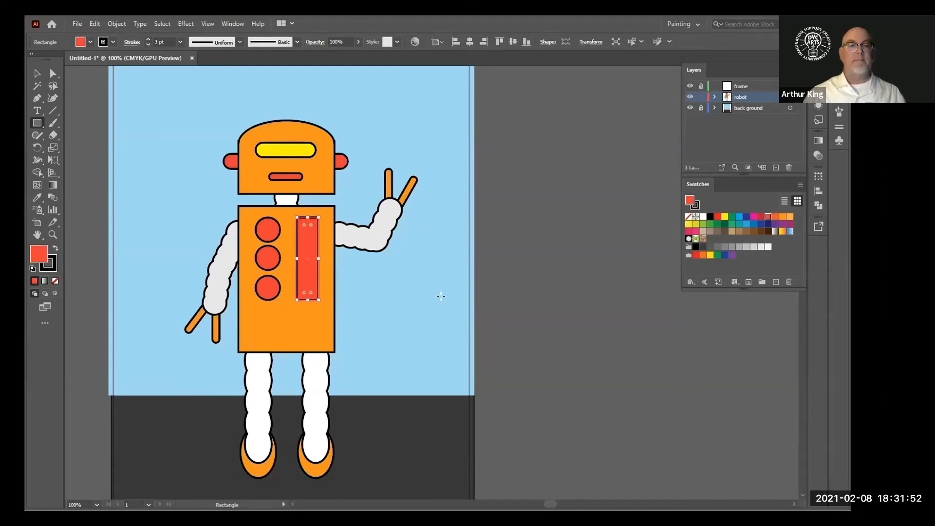
click(37, 73)
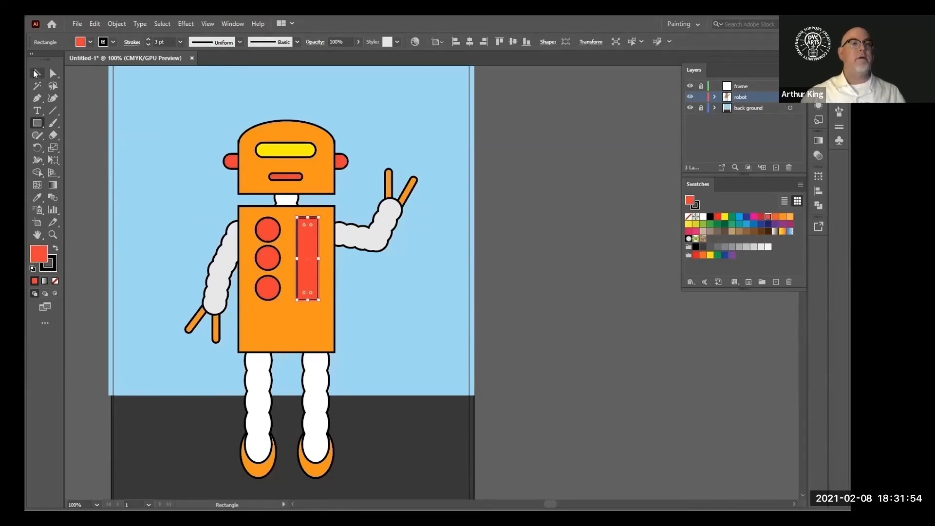
click(153, 140)
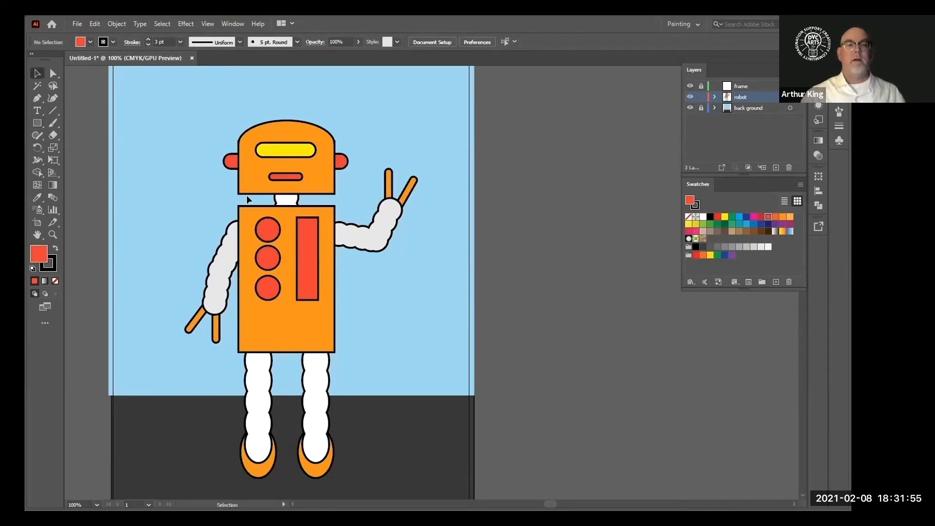
Fill the neck with the arms' light gray using the Eyedropper
click(286, 201)
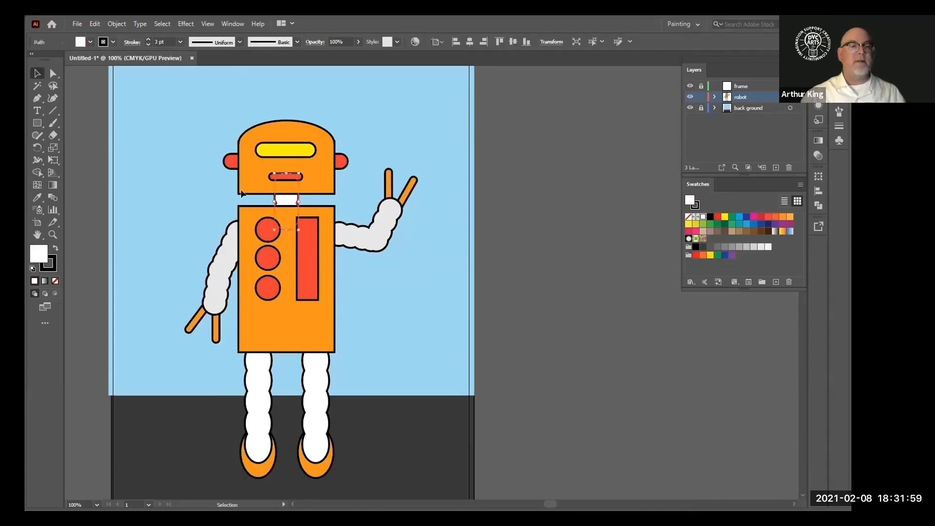
click(37, 197)
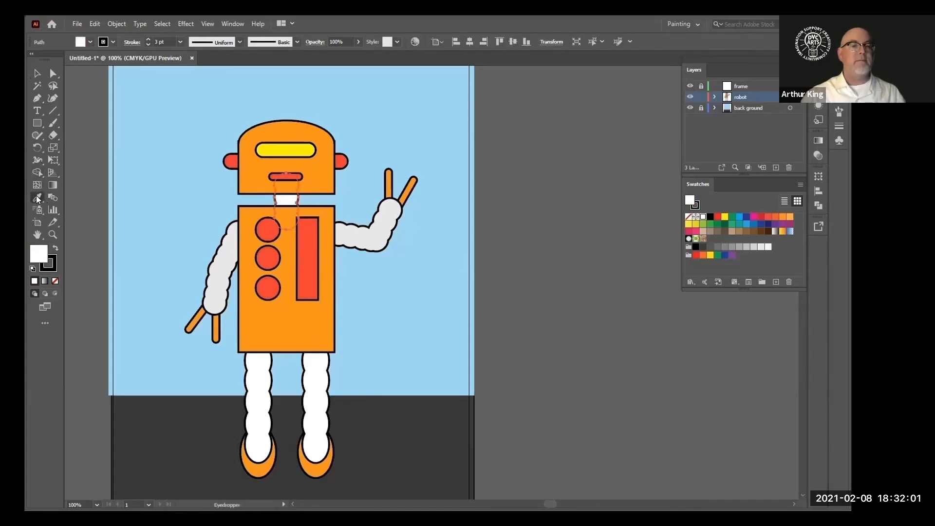
click(223, 262)
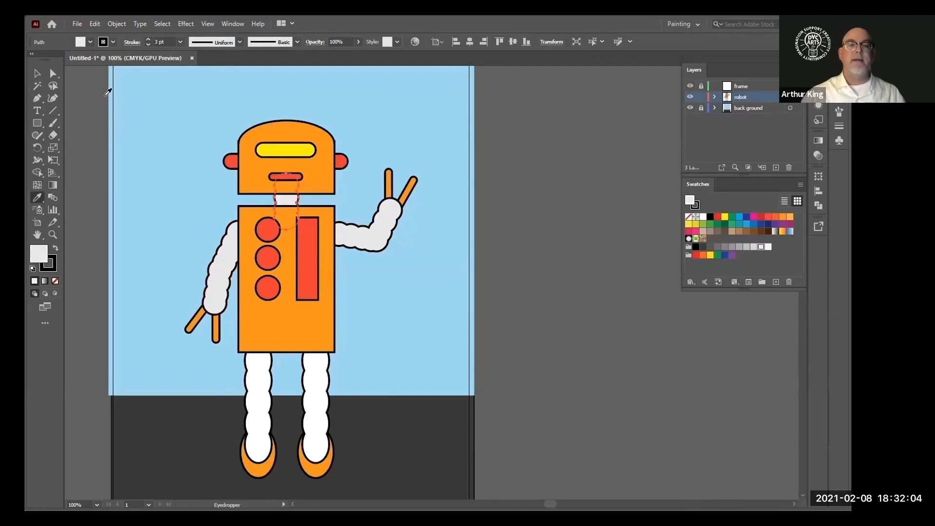